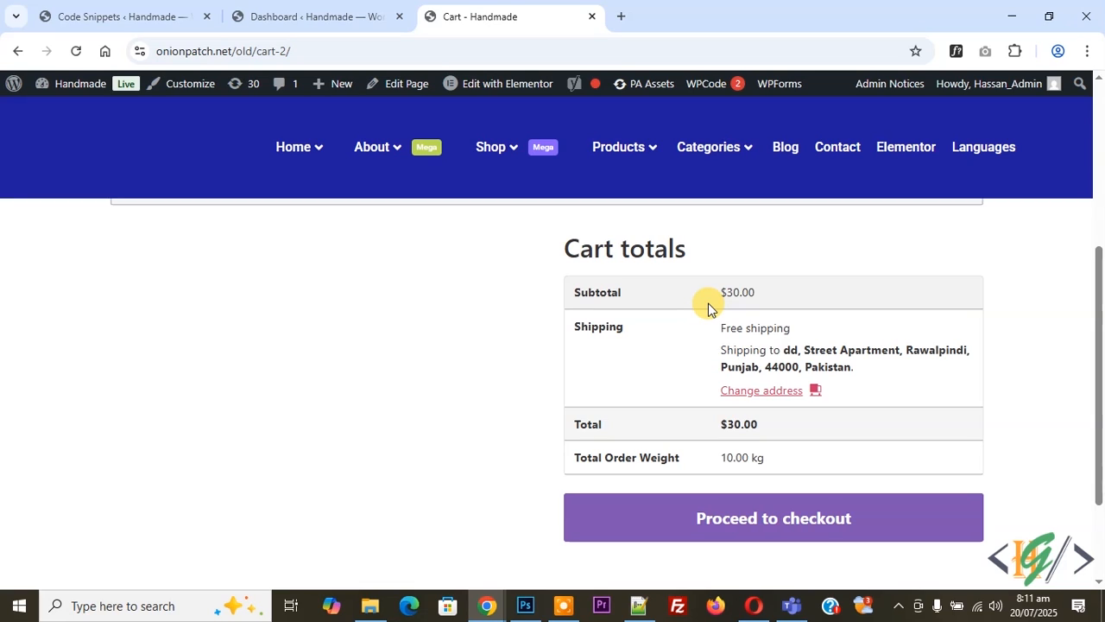
Search the WordPress plugin directory for "Weight Based Shipping for WooCommerce" from the site's admin dashboard
{"action": "left_click", "coordinate": [345, 17]}
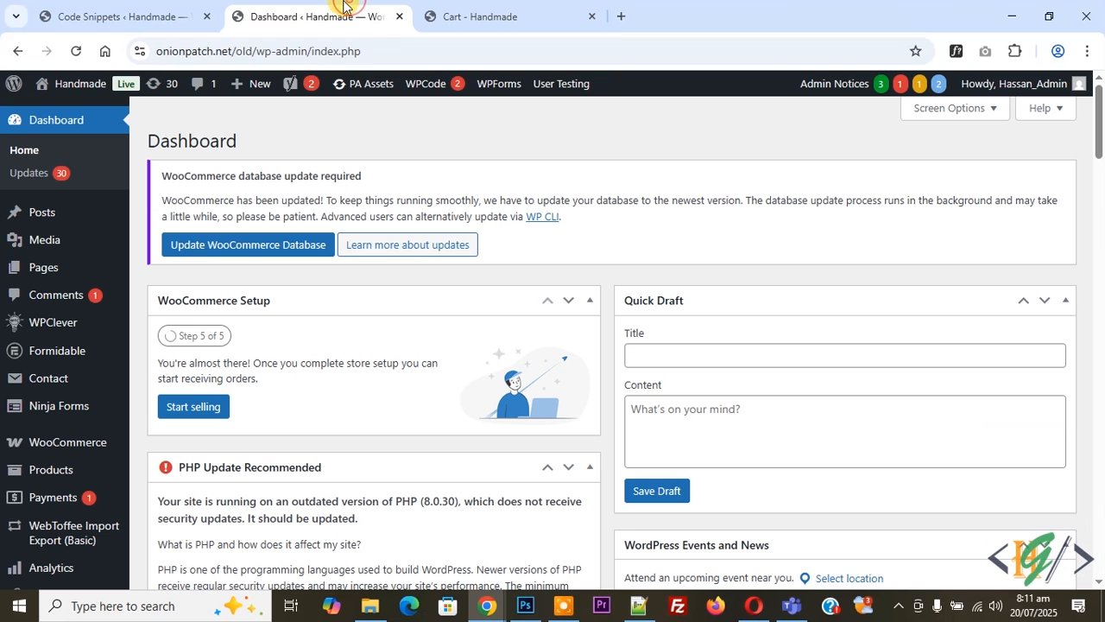
{"action": "scroll", "coordinate": [322, 107], "scroll_direction": "down", "scroll_amount": 4}
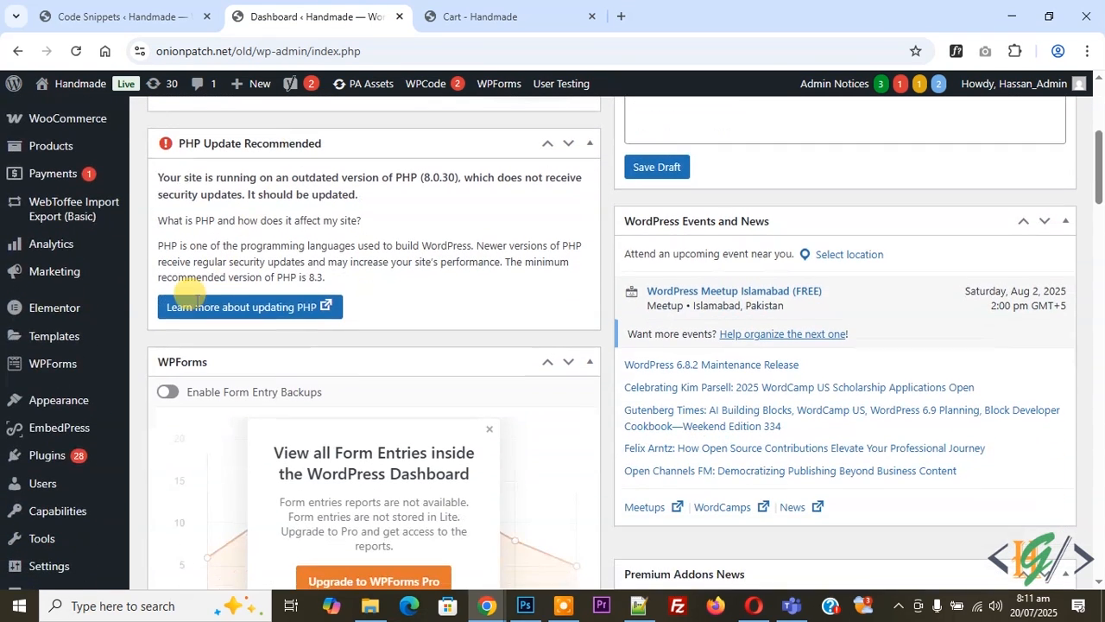
{"action": "mouse_move", "coordinate": [81, 473]}
{"action": "left_click", "coordinate": [164, 483]}
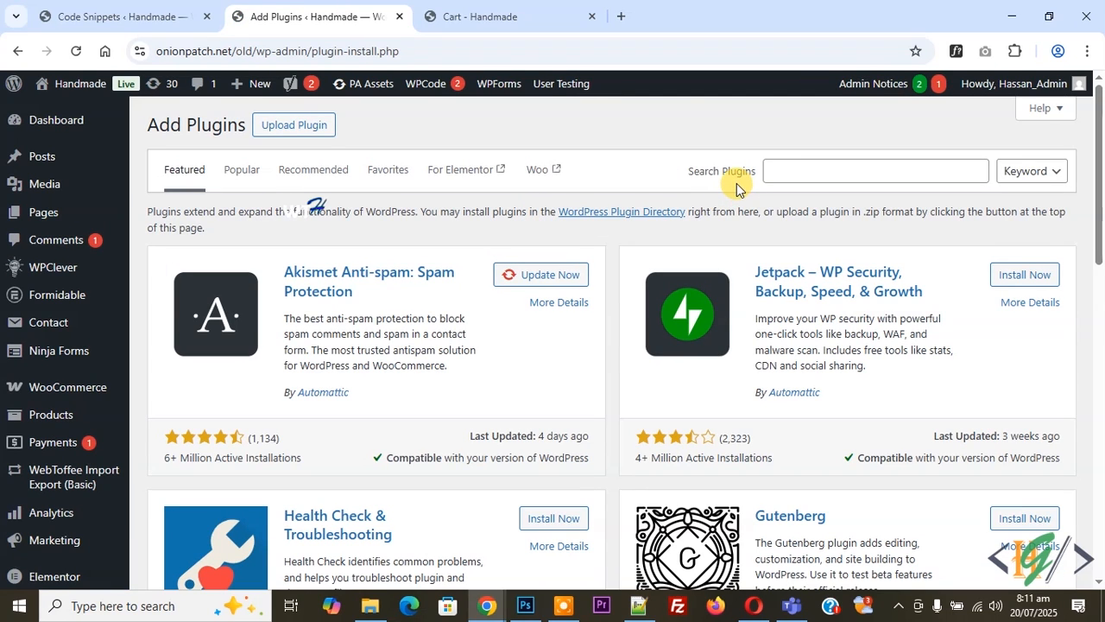
{"action": "left_click", "coordinate": [771, 173]}
{"action": "type", "text": "Weight Based Shipping for WooCommerce"}
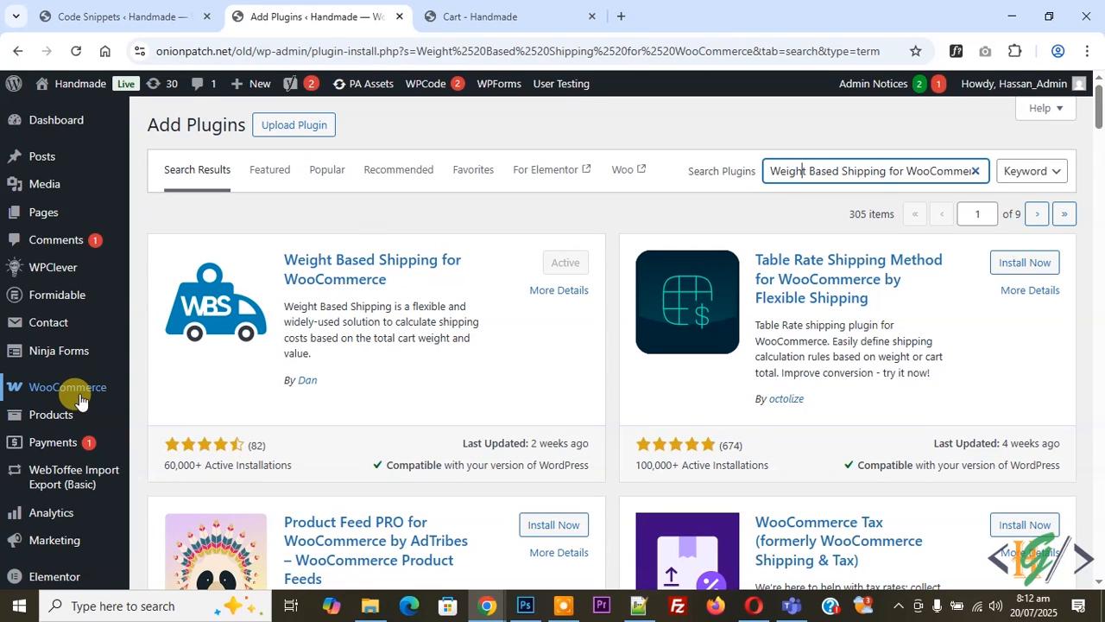
Open the worldwide shipping zone for editing in the WooCommerce shipping settings
{"action": "mouse_move", "coordinate": [80, 401]}
{"action": "left_click", "coordinate": [155, 493]}
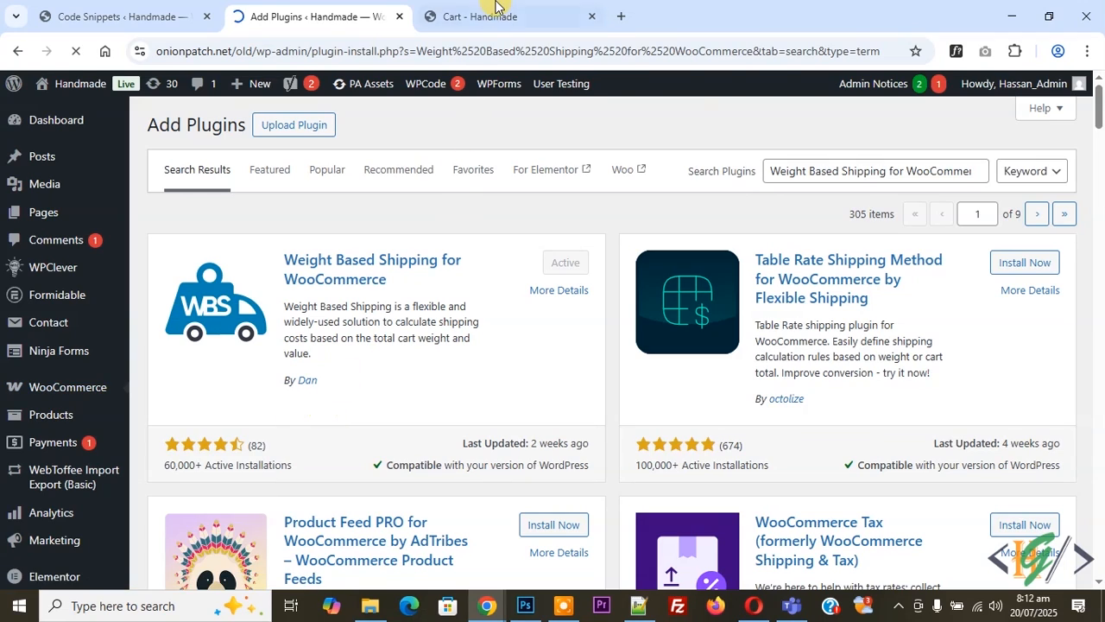
{"action": "left_click", "coordinate": [495, 11]}
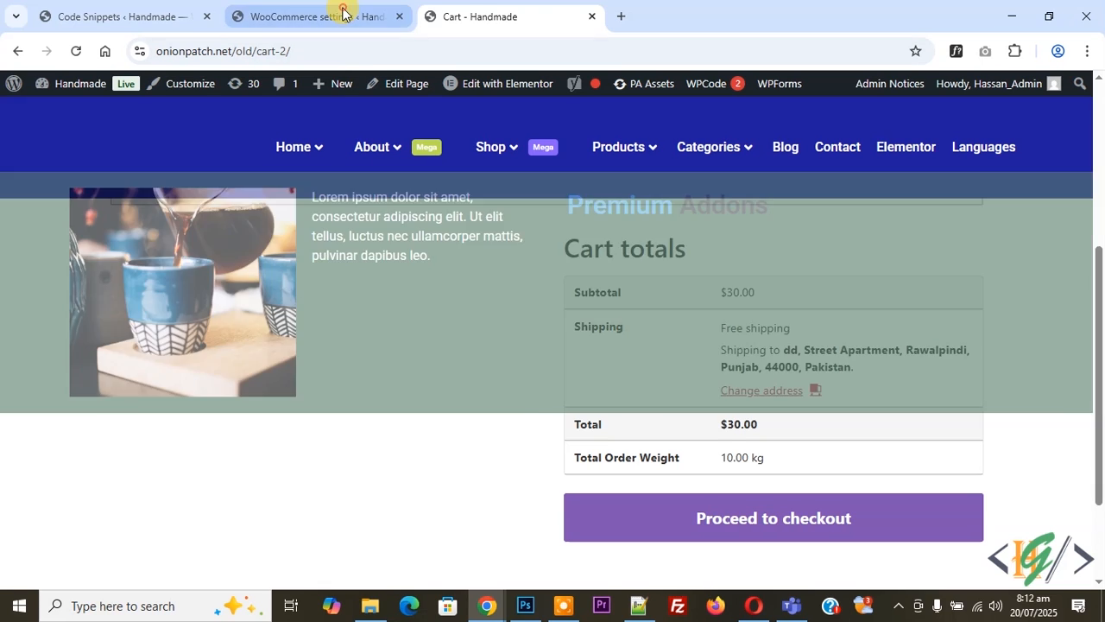
{"action": "left_click", "coordinate": [341, 16]}
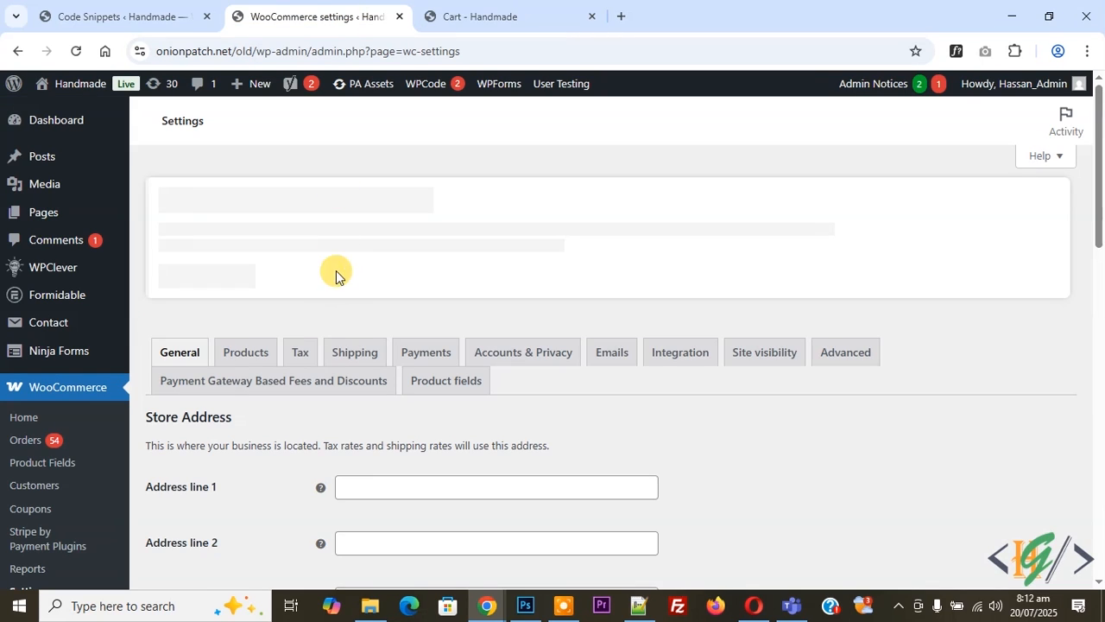
{"action": "left_click", "coordinate": [357, 352]}
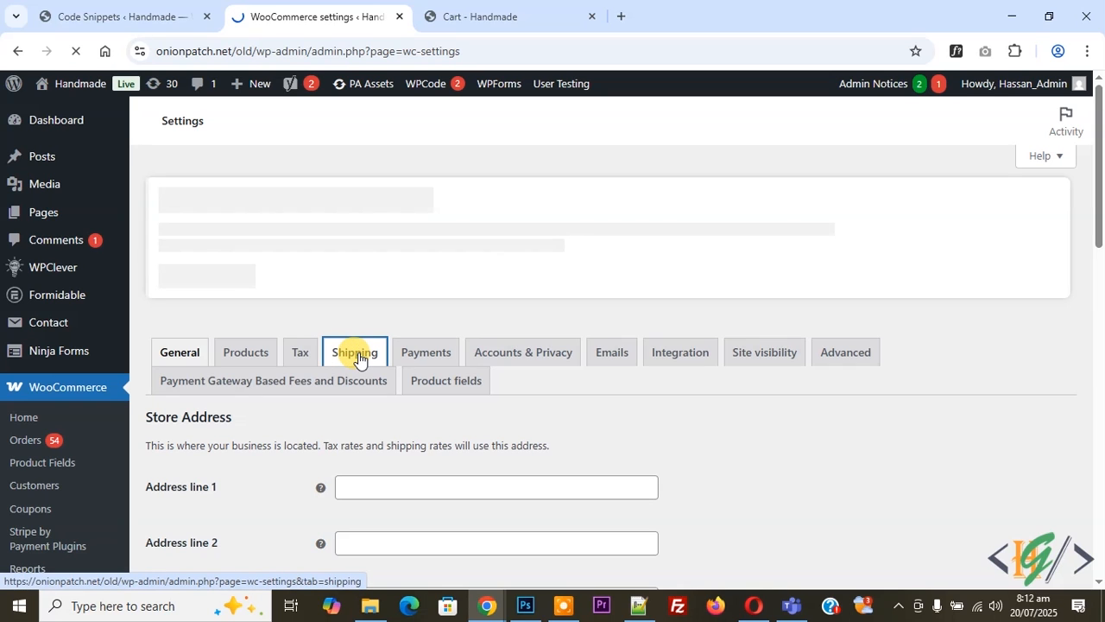
{"action": "scroll", "coordinate": [436, 229], "scroll_direction": "down", "scroll_amount": 2}
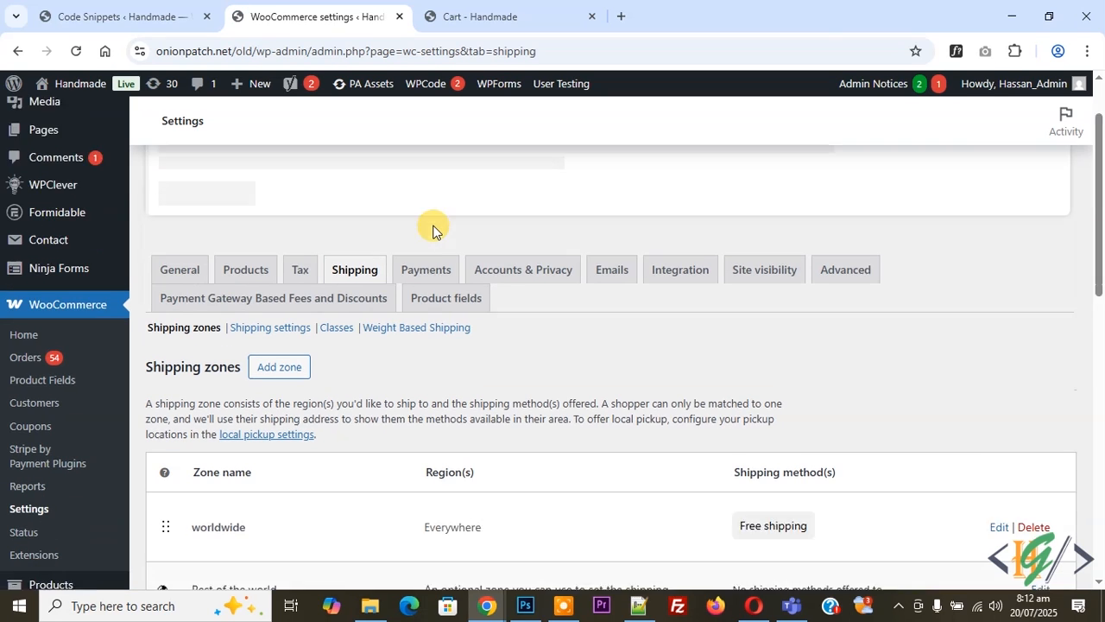
{"action": "scroll", "coordinate": [442, 279], "scroll_direction": "down", "scroll_amount": 1}
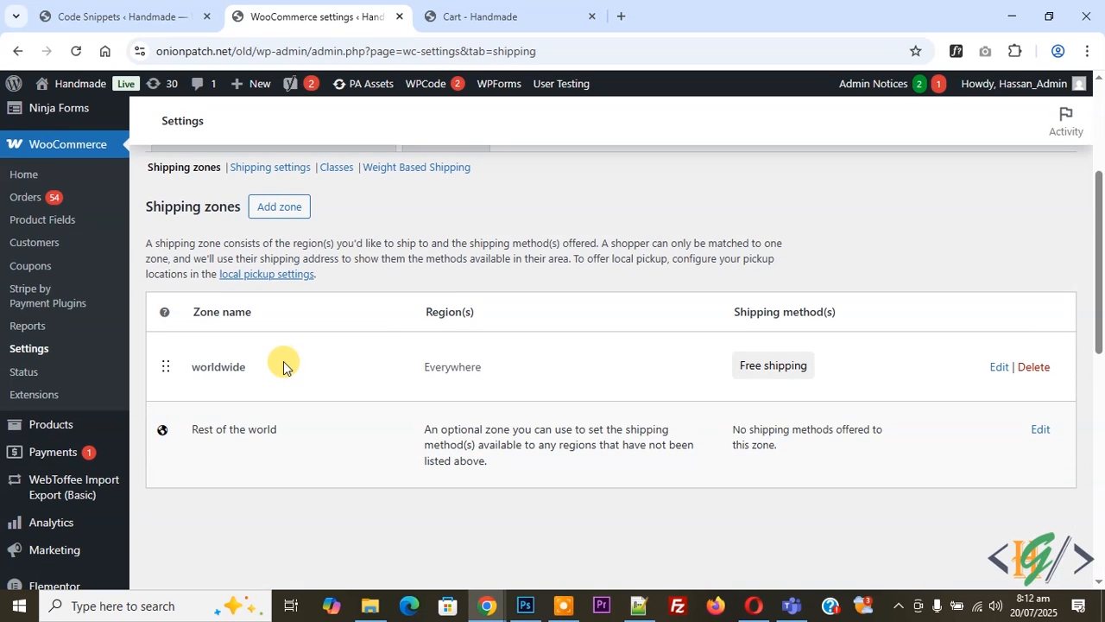
{"action": "left_click", "coordinate": [999, 367]}
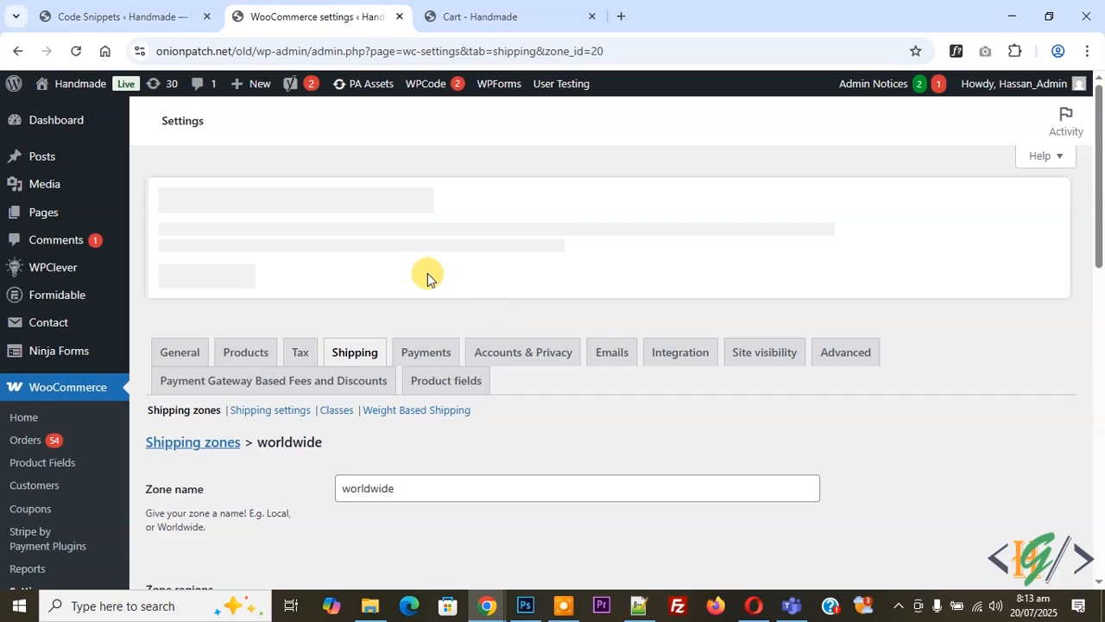
Add the non-legacy Weight Based Shipping method to the worldwide zone
{"action": "scroll", "coordinate": [421, 338], "scroll_direction": "down", "scroll_amount": 3}
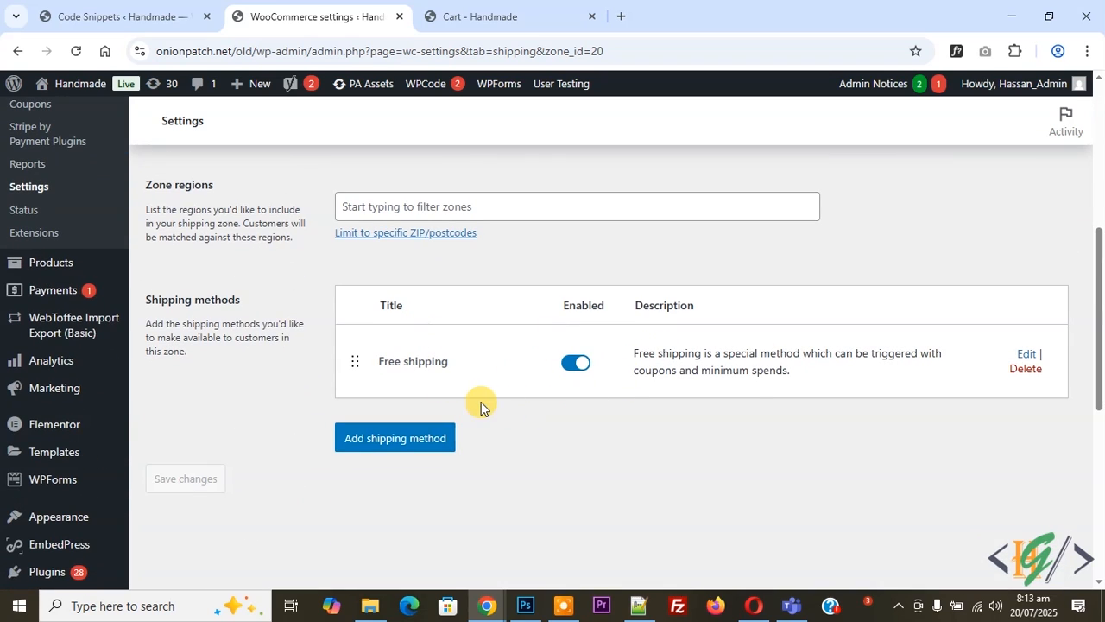
{"action": "left_click", "coordinate": [421, 439]}
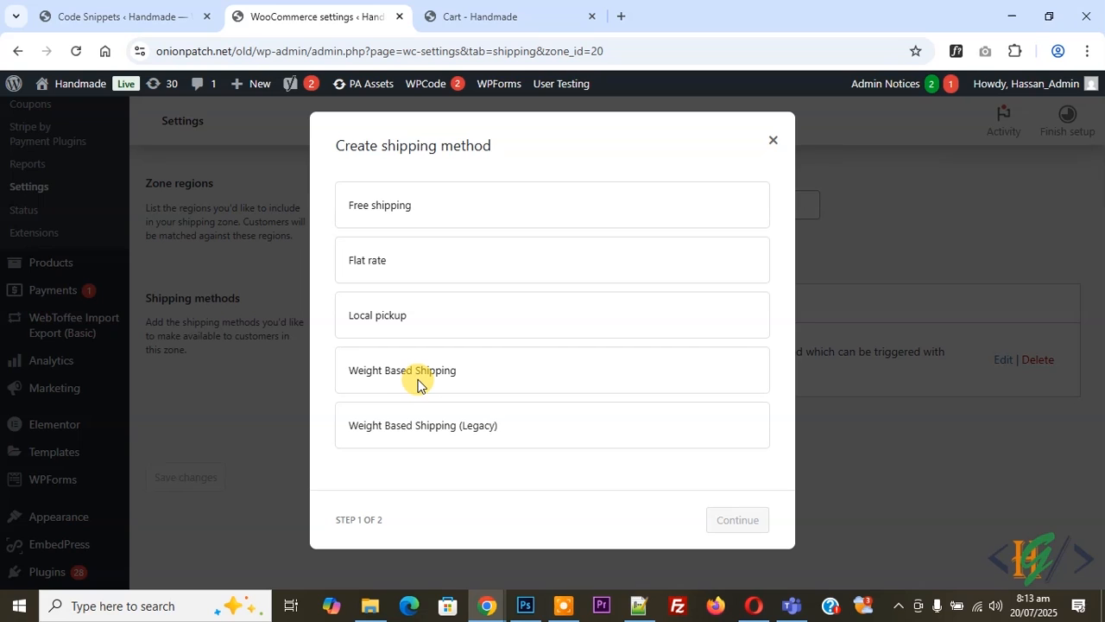
{"action": "left_click", "coordinate": [410, 375]}
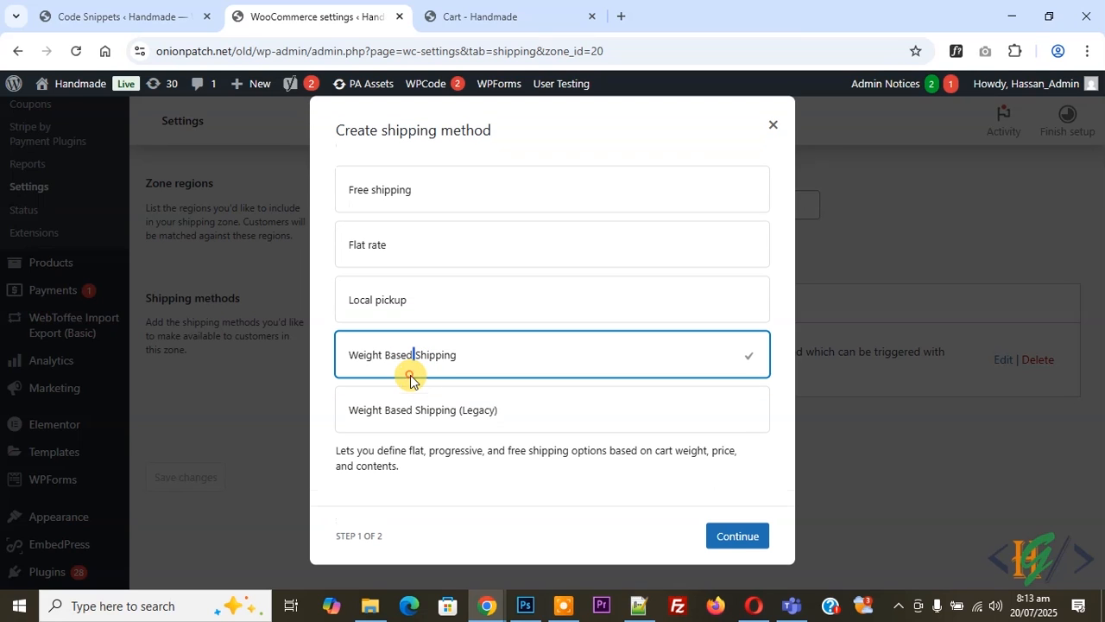
{"action": "left_click", "coordinate": [738, 536]}
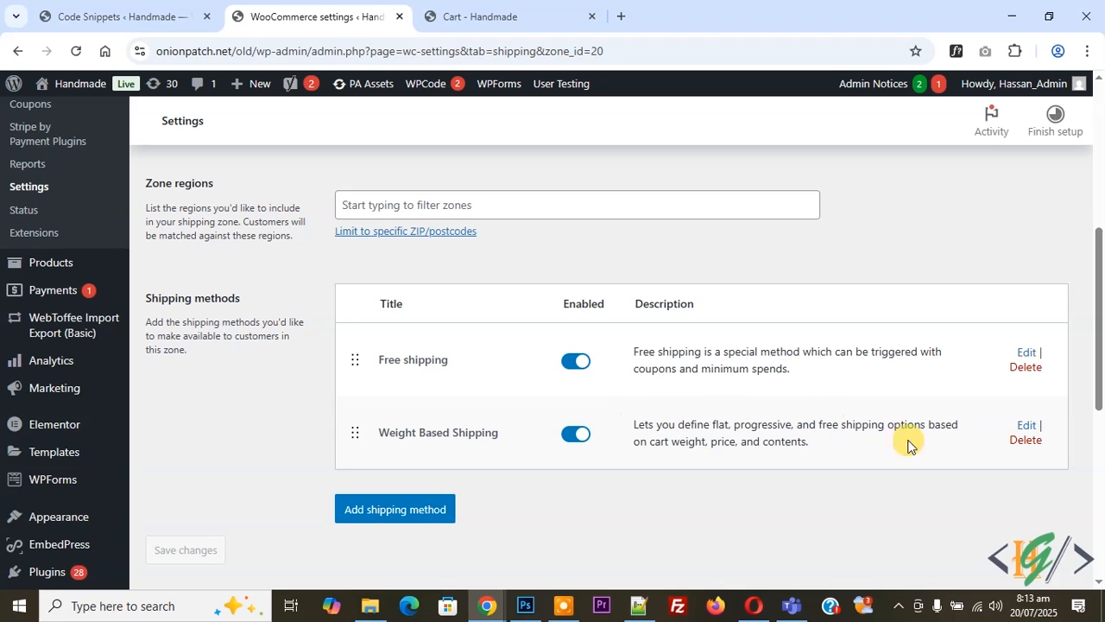
Open the zone's Weight Based Shipping method for editing and delete all of its default rules
{"action": "left_click", "coordinate": [1025, 425]}
{"action": "scroll", "coordinate": [507, 378], "scroll_direction": "down", "scroll_amount": 2}
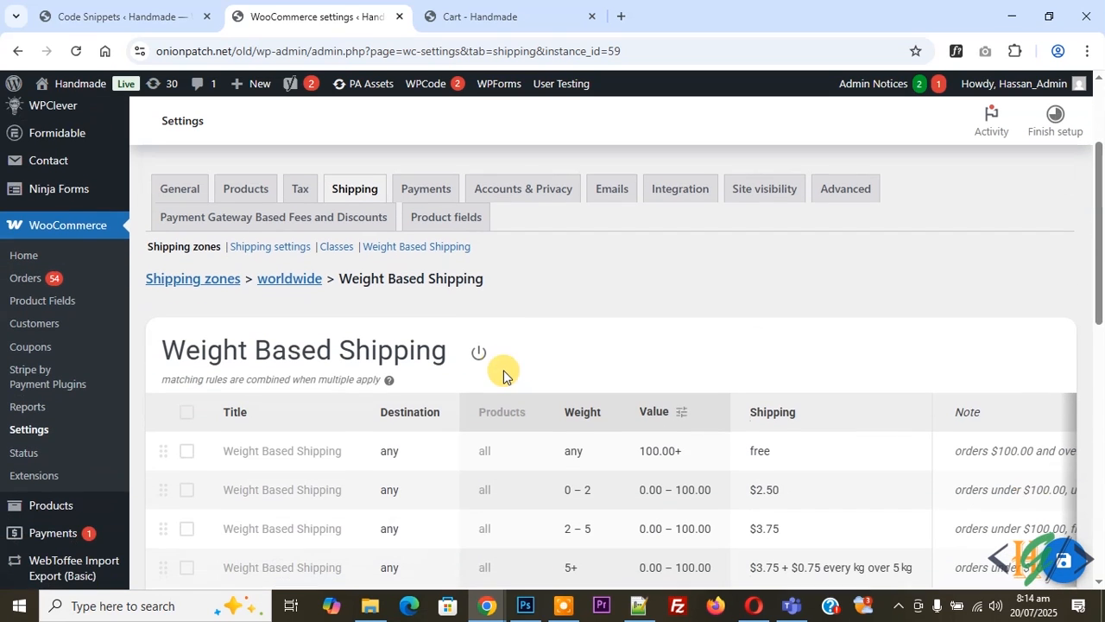
{"action": "scroll", "coordinate": [401, 283], "scroll_direction": "down", "scroll_amount": 1}
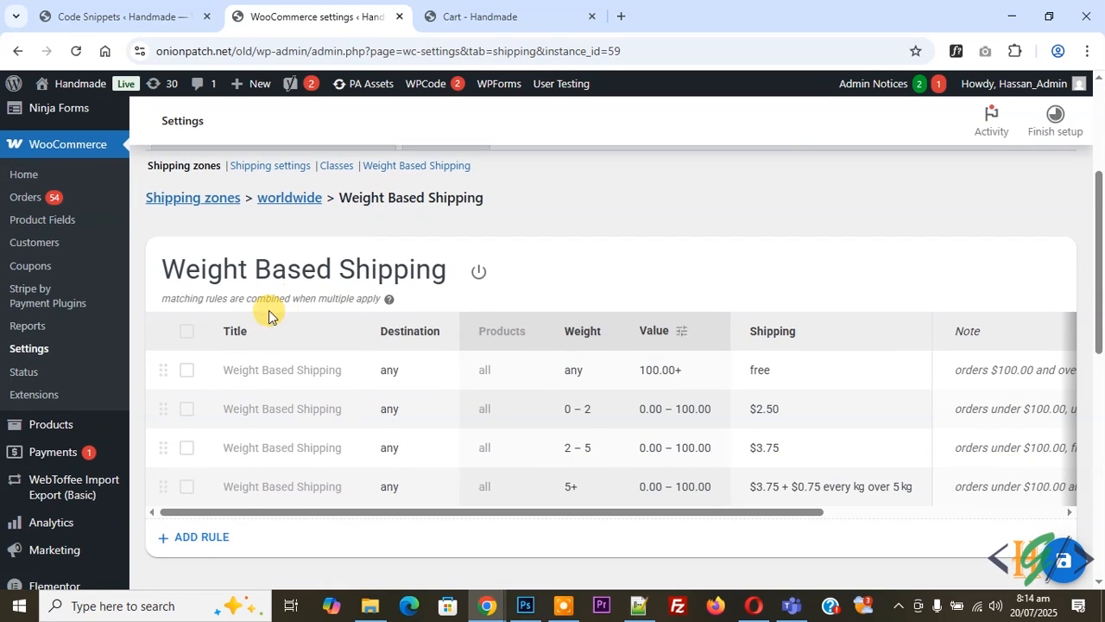
{"action": "left_click", "coordinate": [188, 333]}
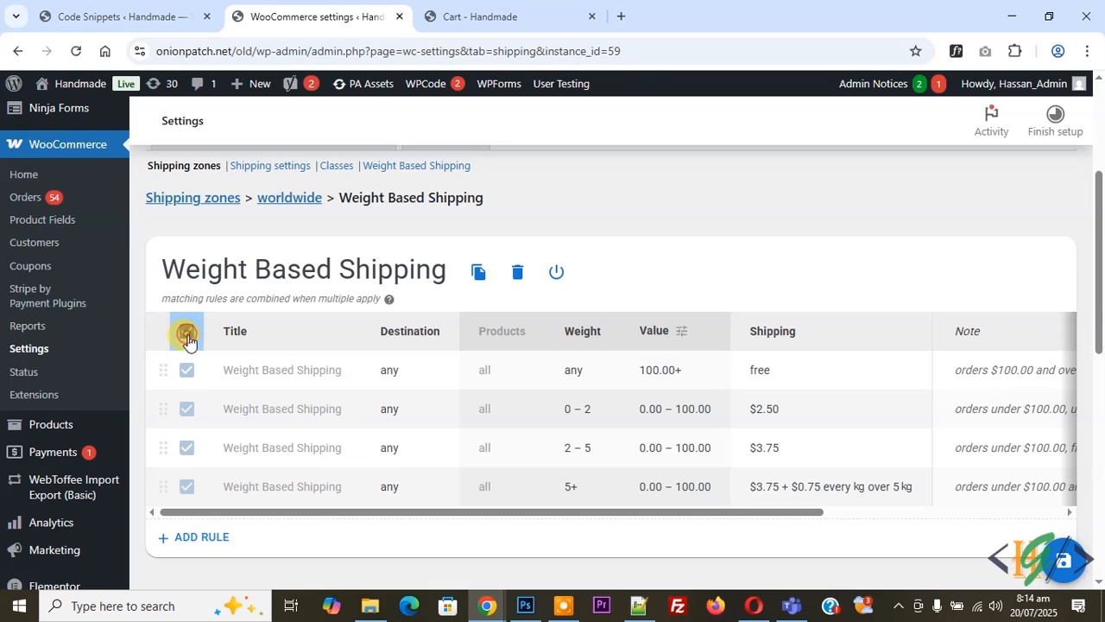
{"action": "left_click", "coordinate": [518, 271]}
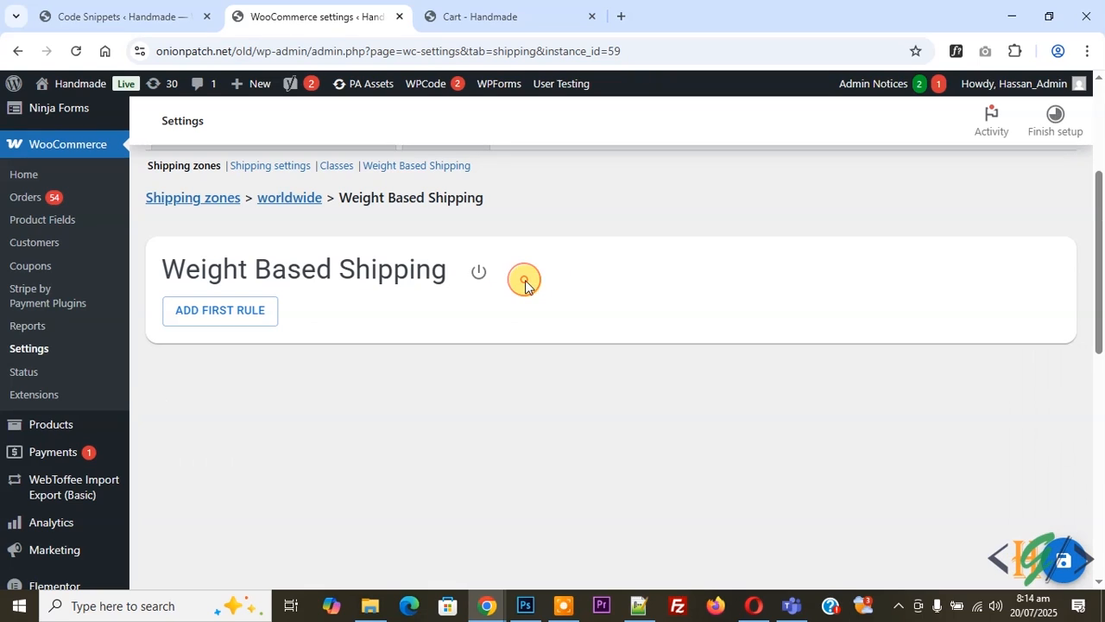
Add a first rule titled "Weight Based shipping above 200" and review its destination and weight options
{"action": "left_click", "coordinate": [226, 323]}
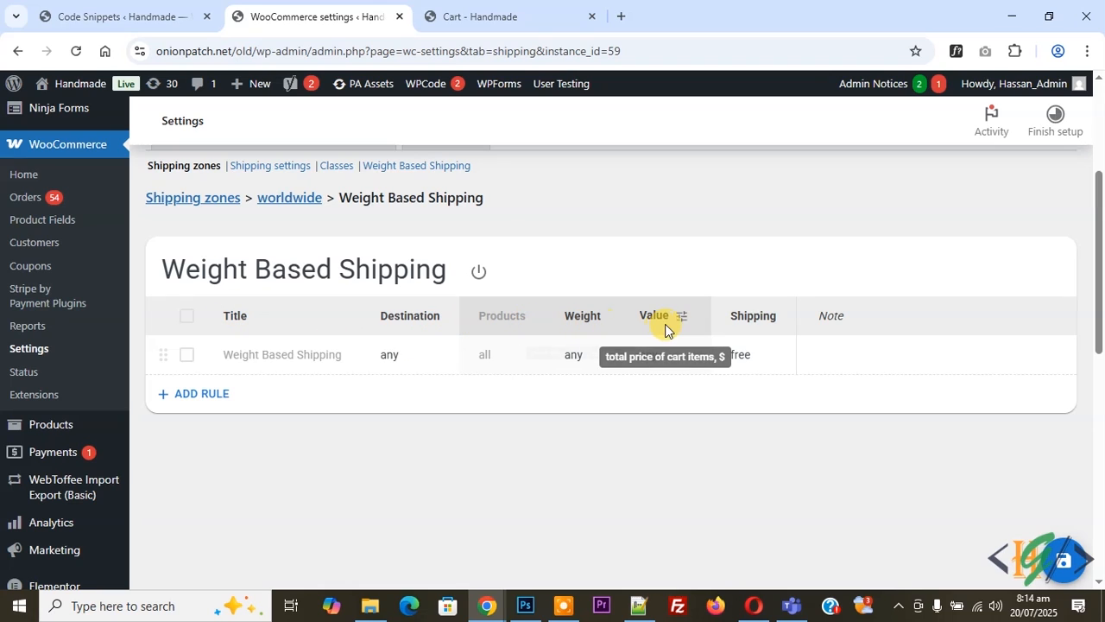
{"action": "left_click", "coordinate": [274, 356]}
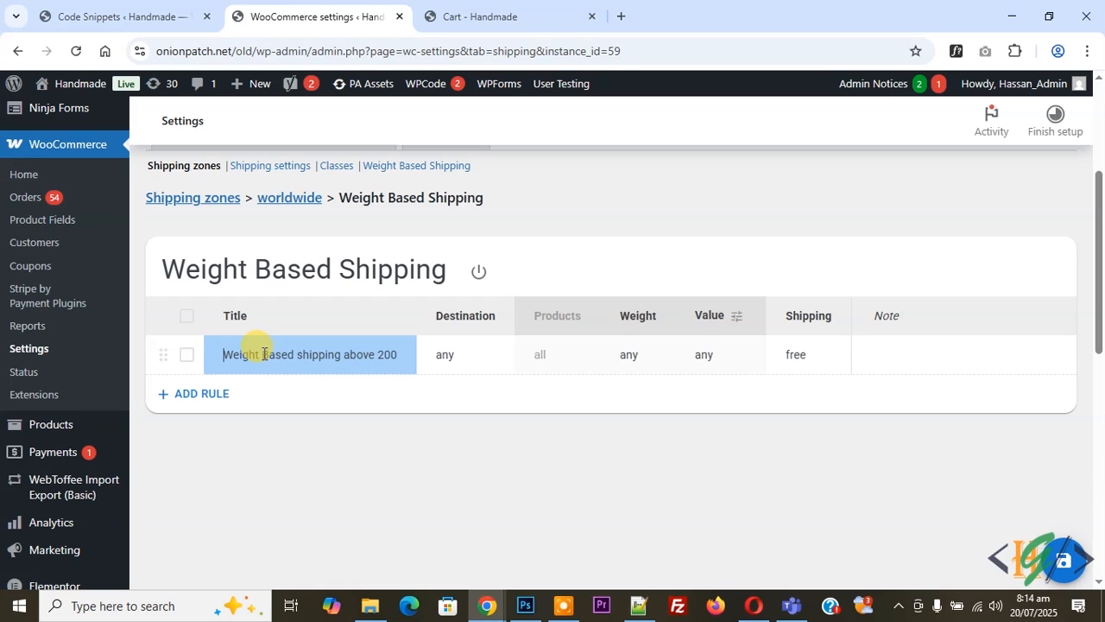
{"action": "left_click", "coordinate": [452, 354]}
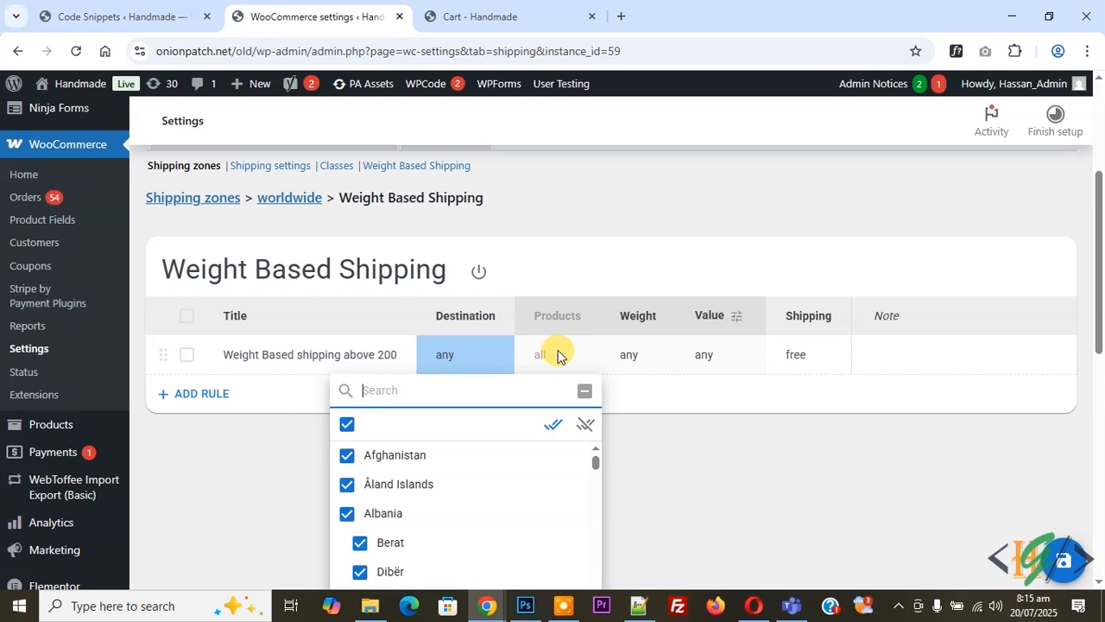
{"action": "left_click", "coordinate": [635, 358]}
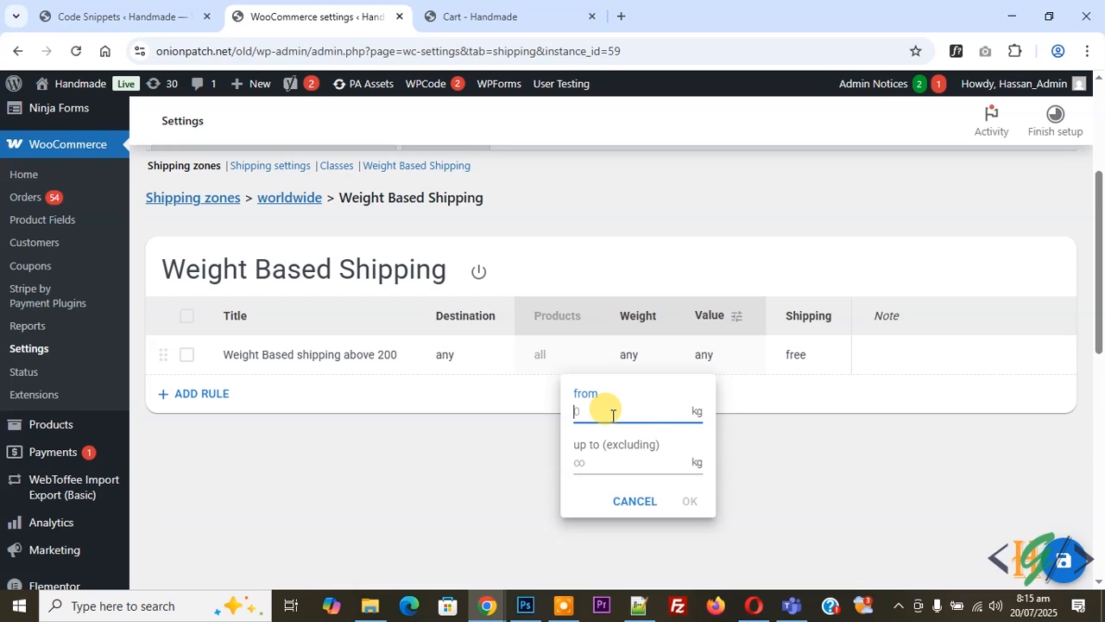
Set the rule's order value range to start from $201, leaving the upper limit empty
{"action": "left_click", "coordinate": [708, 354]}
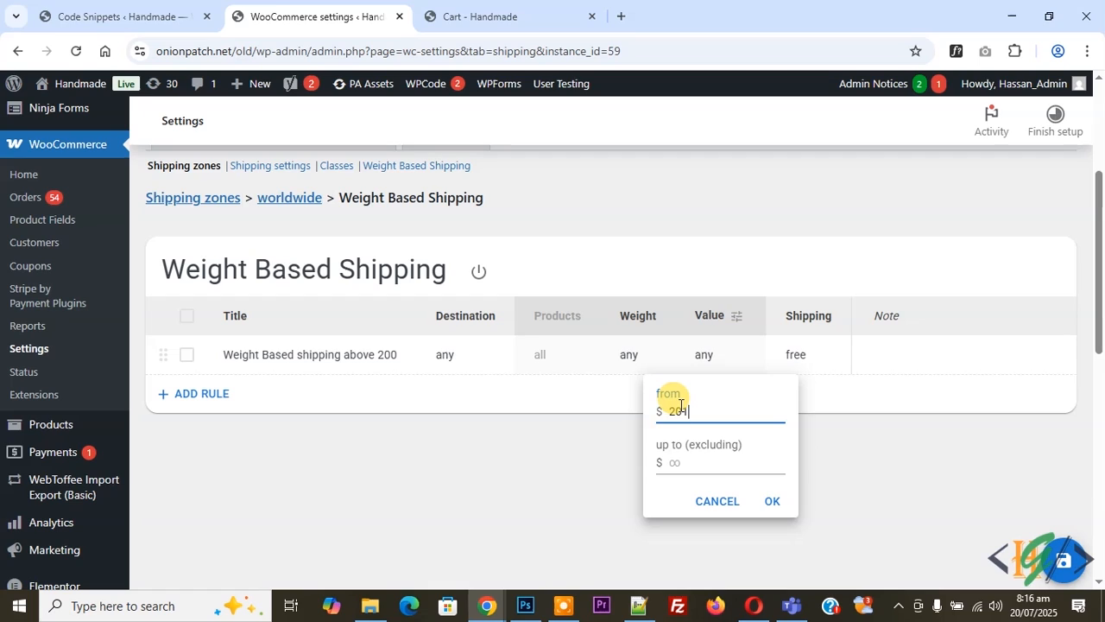
{"action": "left_click", "coordinate": [672, 475]}
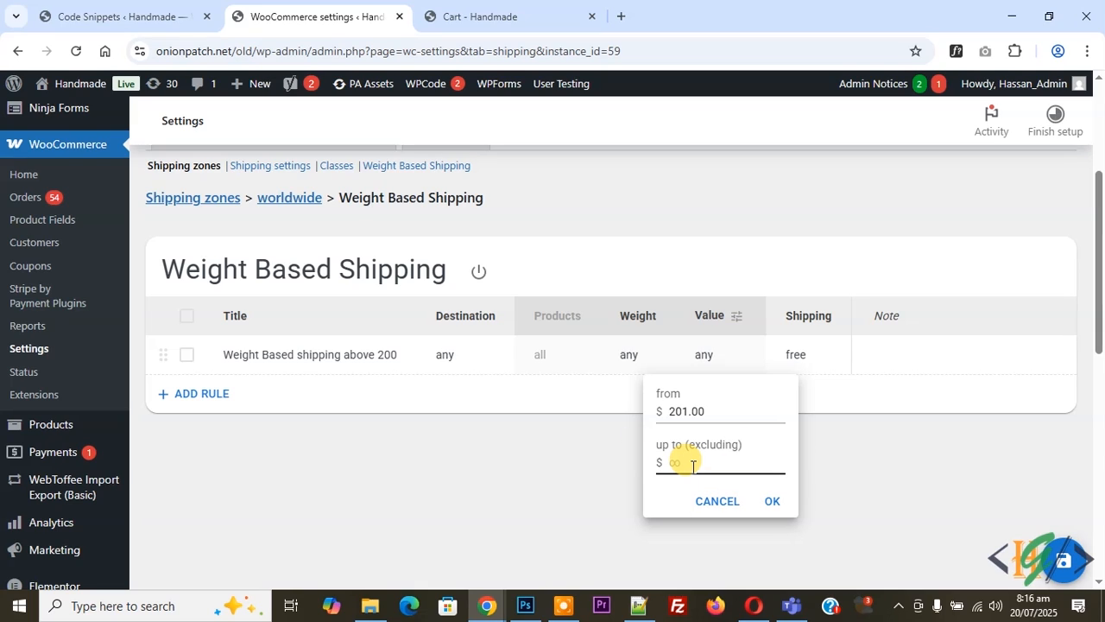
{"action": "left_click", "coordinate": [775, 501]}
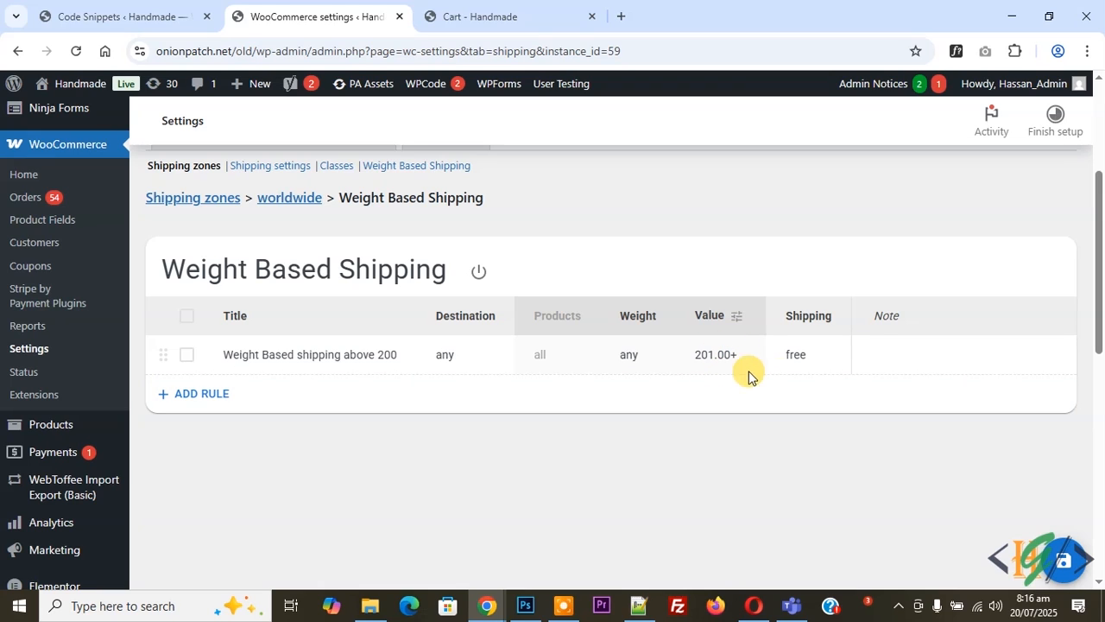
Set the rule's shipping cost to a progressive charge of $10 every 10 kg and save the rule
{"action": "left_click", "coordinate": [801, 354]}
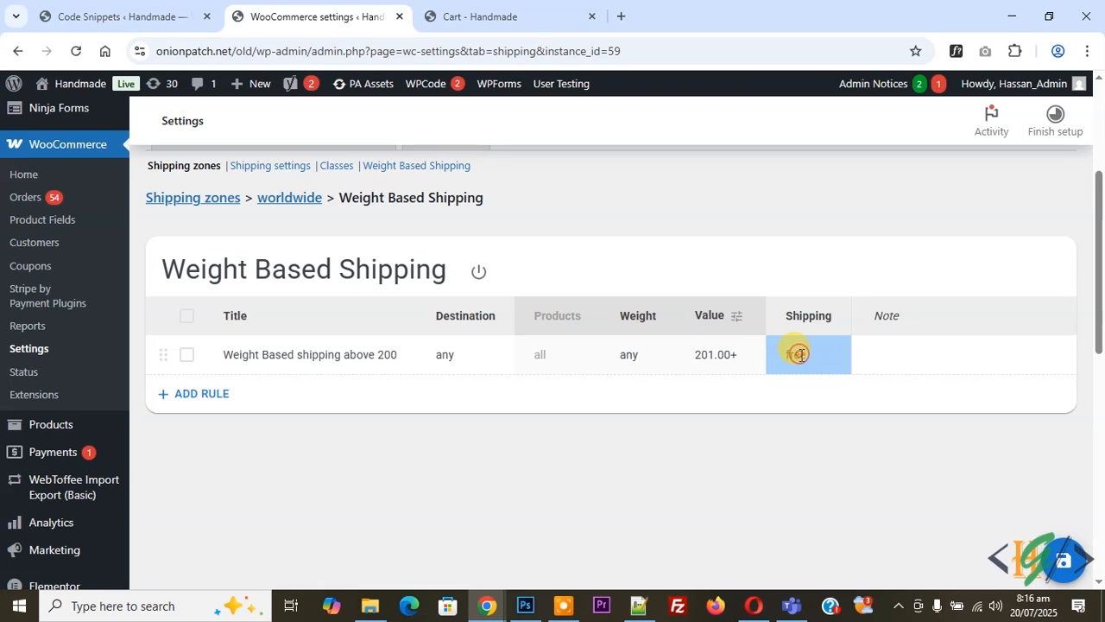
{"action": "scroll", "coordinate": [802, 354], "scroll_direction": "down", "scroll_amount": 1}
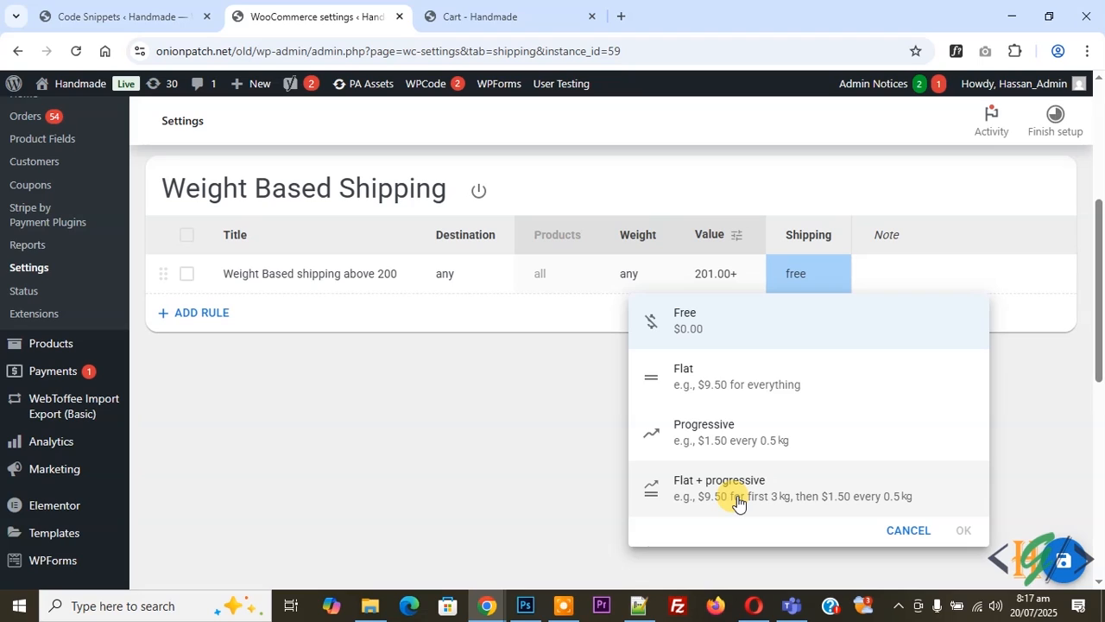
{"action": "left_click", "coordinate": [703, 433]}
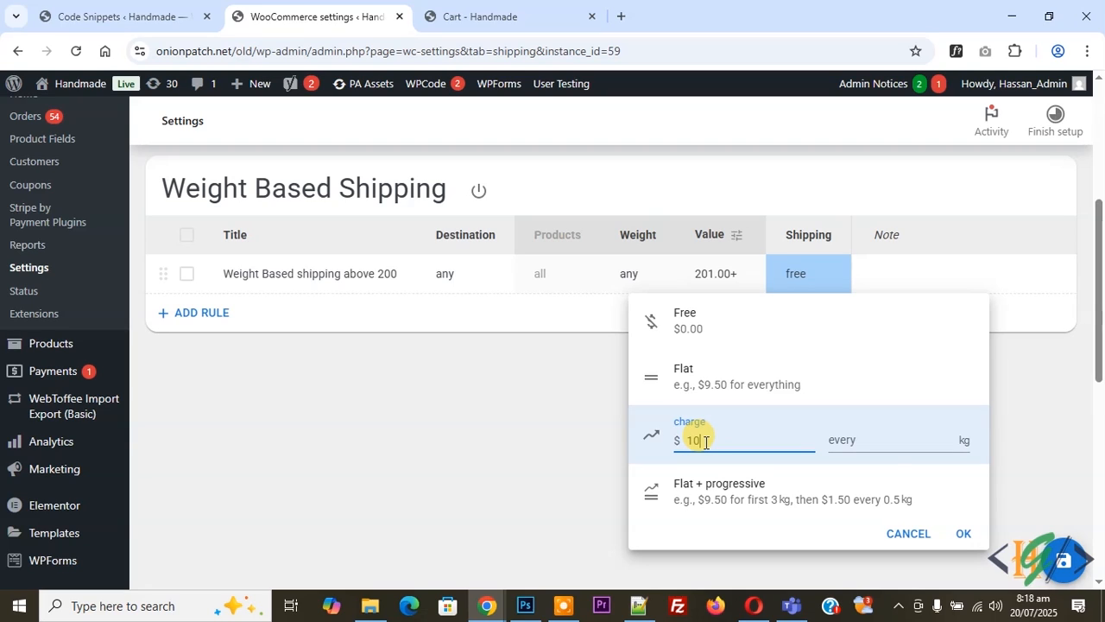
{"action": "left_click", "coordinate": [866, 436]}
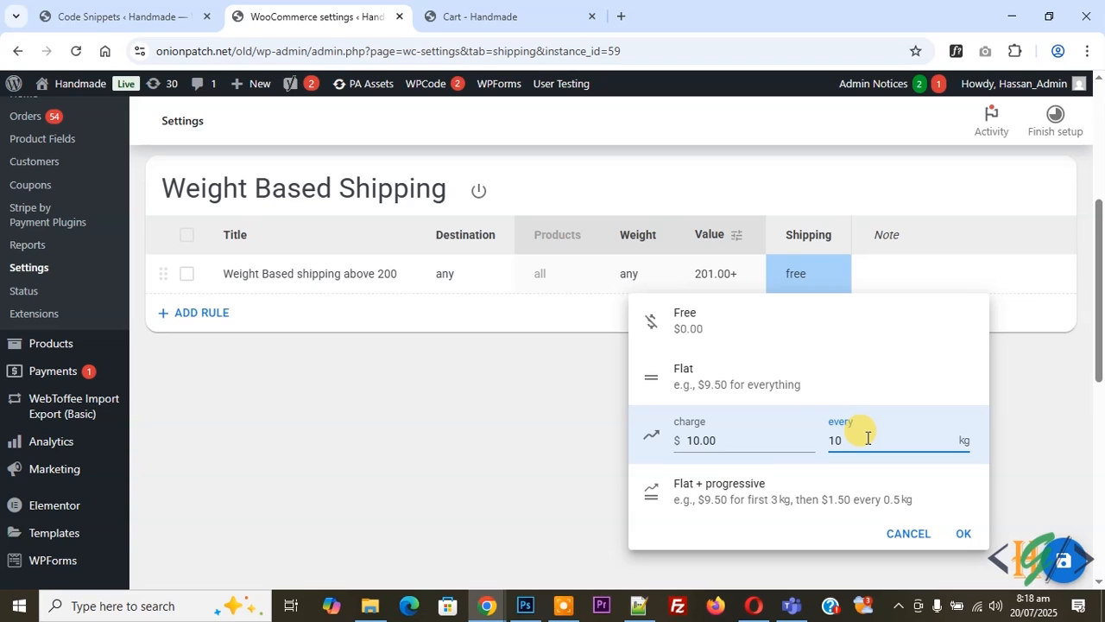
{"action": "type", "text": "10"}
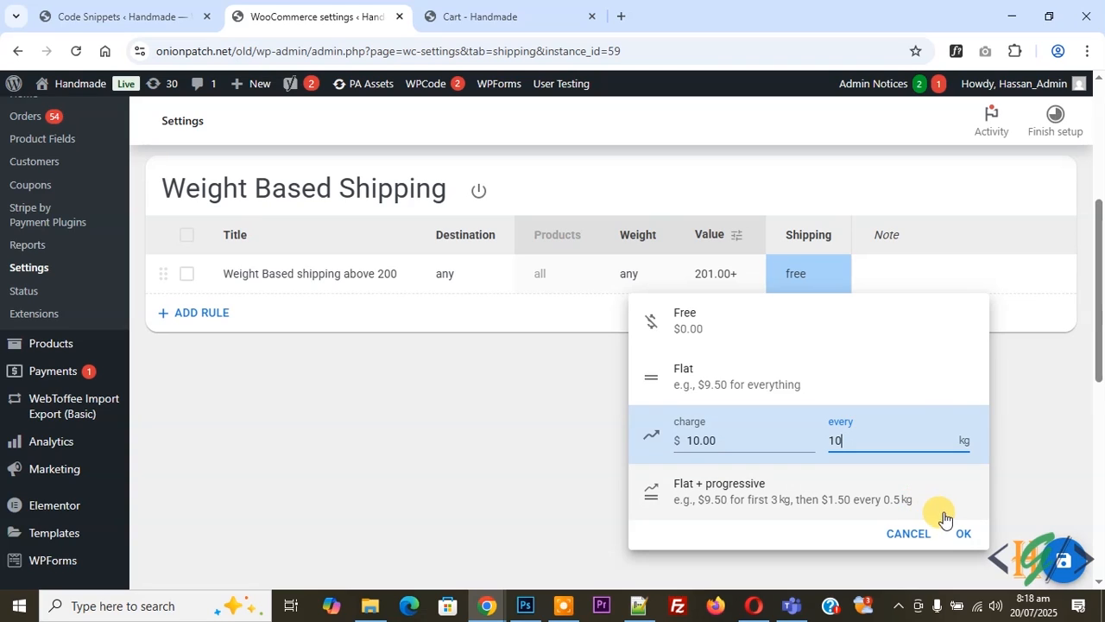
{"action": "left_click", "coordinate": [960, 532]}
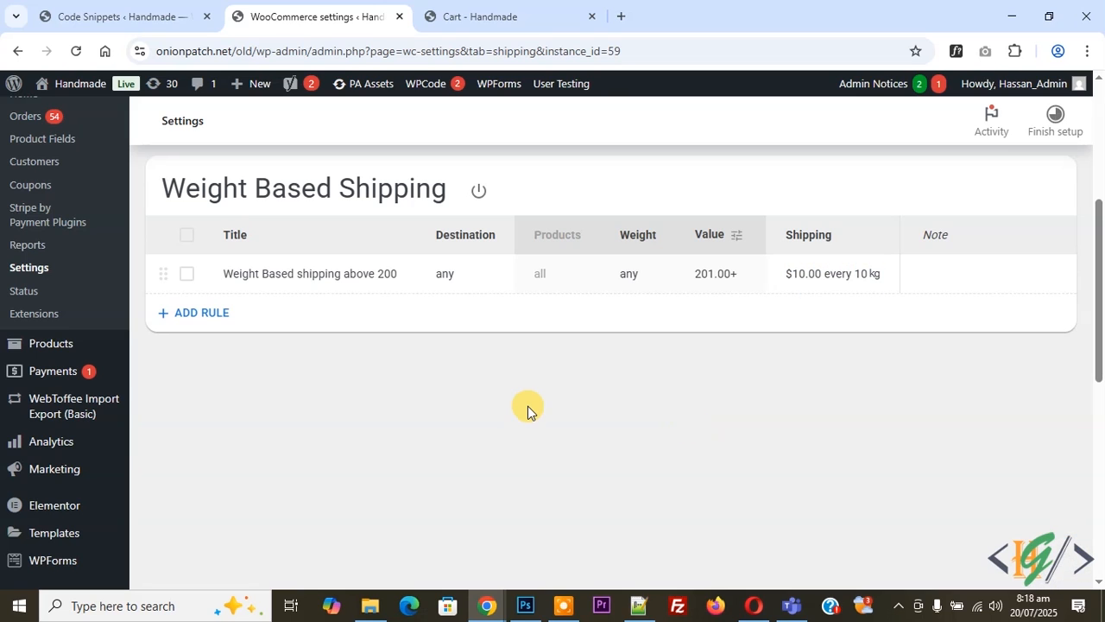
Reload the store's cart page and check the product weight and the shipping options in the cart totals
{"action": "left_click", "coordinate": [447, 7]}
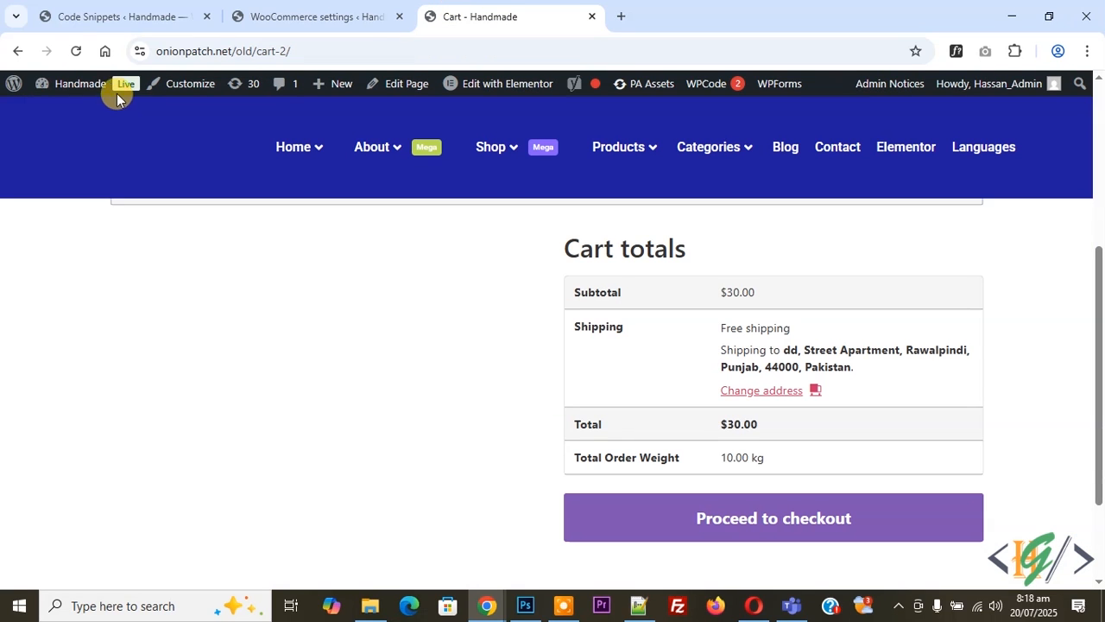
{"action": "left_click", "coordinate": [76, 52]}
{"action": "scroll", "coordinate": [400, 380], "scroll_direction": "up", "scroll_amount": 2}
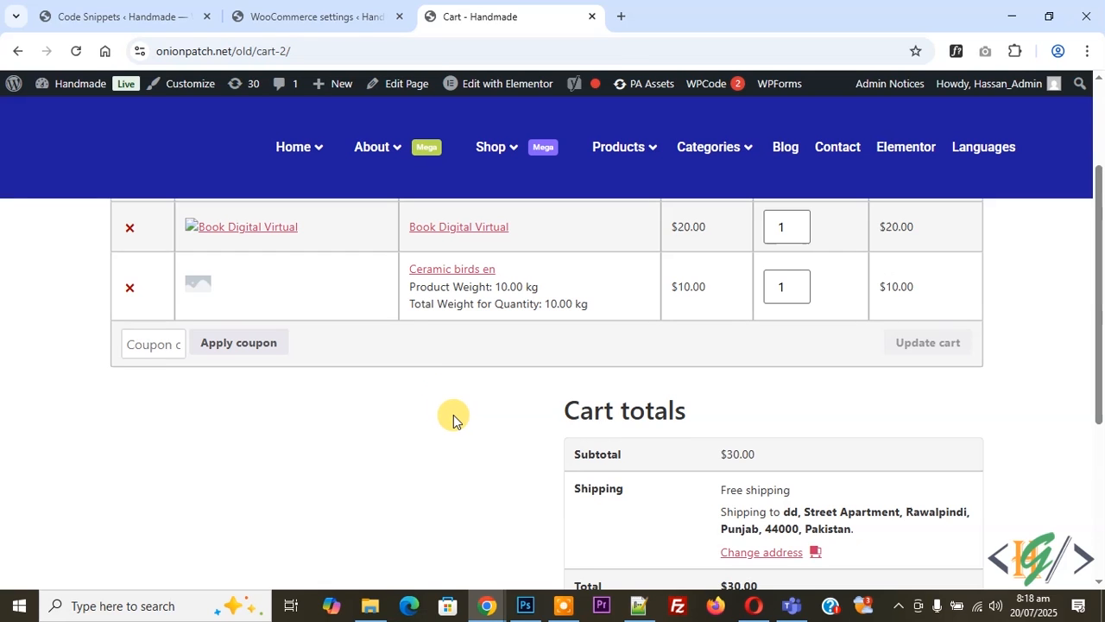
{"action": "scroll", "coordinate": [453, 413], "scroll_direction": "down", "scroll_amount": 1}
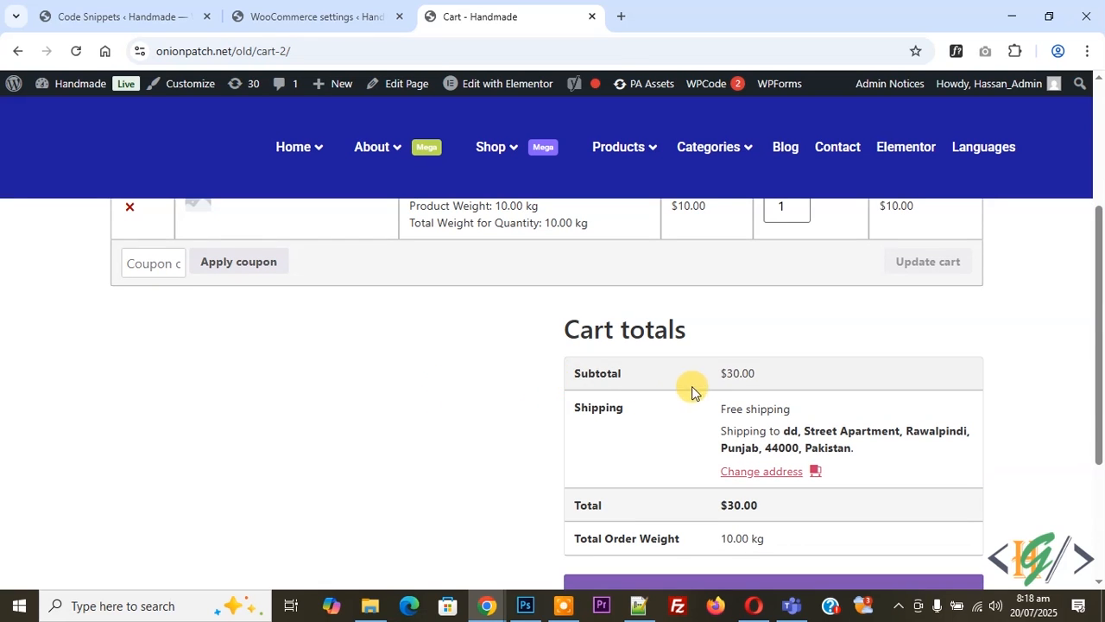
Raise the Book Digital Virtual quantity until the order exceeds $200, update the cart, and check the shipping options in the cart totals
{"action": "scroll", "coordinate": [718, 387], "scroll_direction": "up", "scroll_amount": 1}
{"action": "scroll", "coordinate": [717, 387], "scroll_direction": "up", "scroll_amount": 1}
{"action": "left_click", "coordinate": [793, 302]}
{"action": "left_click", "coordinate": [794, 302]}
{"action": "left_click", "coordinate": [908, 422]}
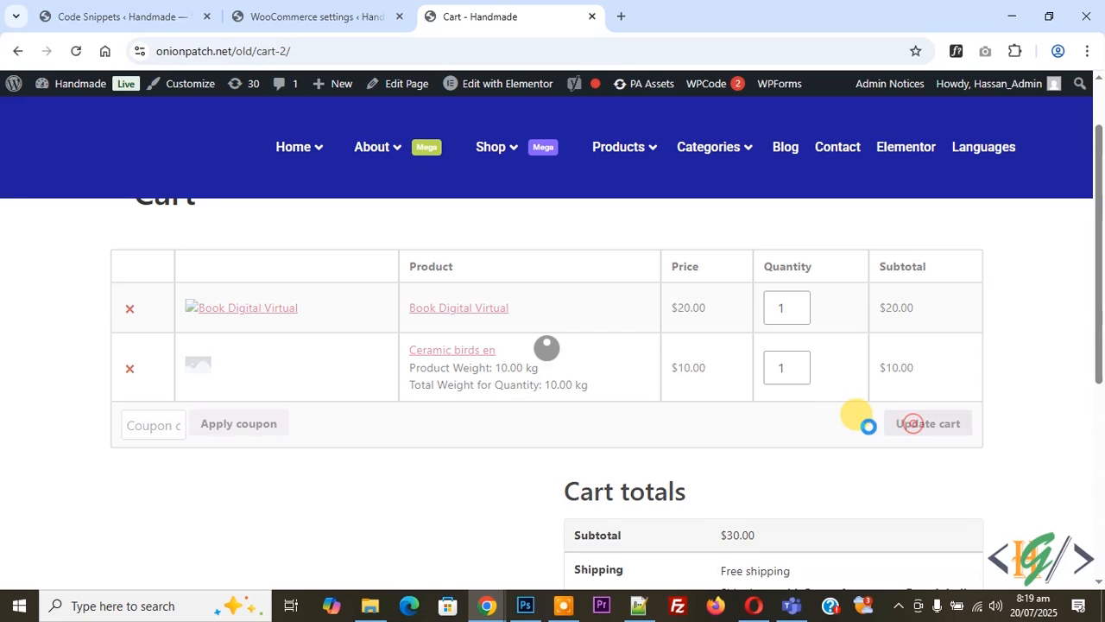
{"action": "scroll", "coordinate": [406, 320], "scroll_direction": "down", "scroll_amount": 2}
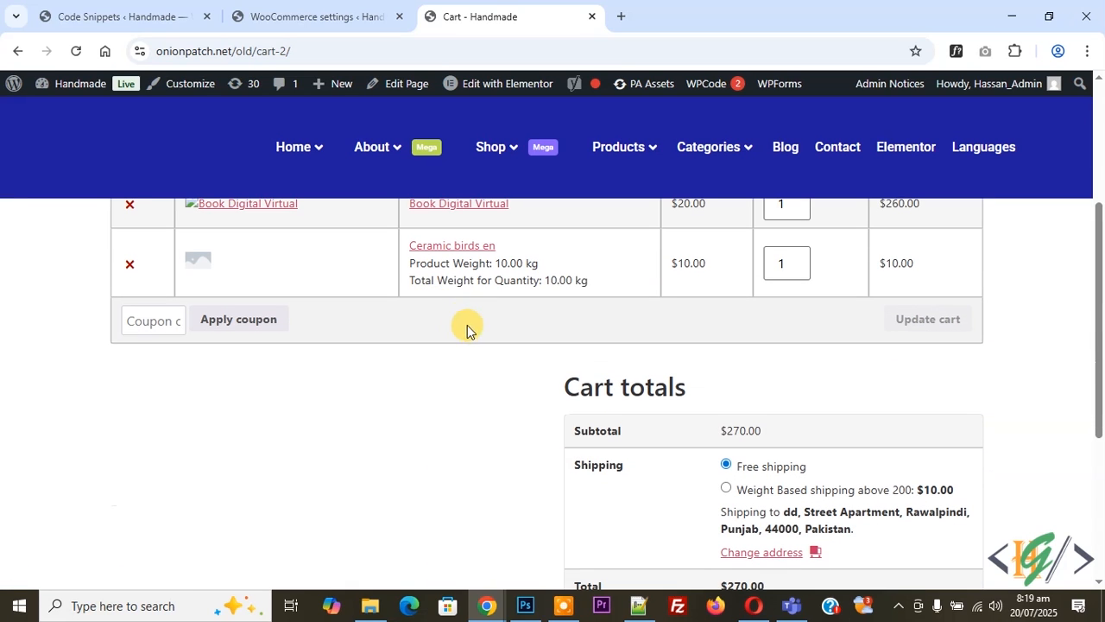
{"action": "scroll", "coordinate": [666, 415], "scroll_direction": "down", "scroll_amount": 1}
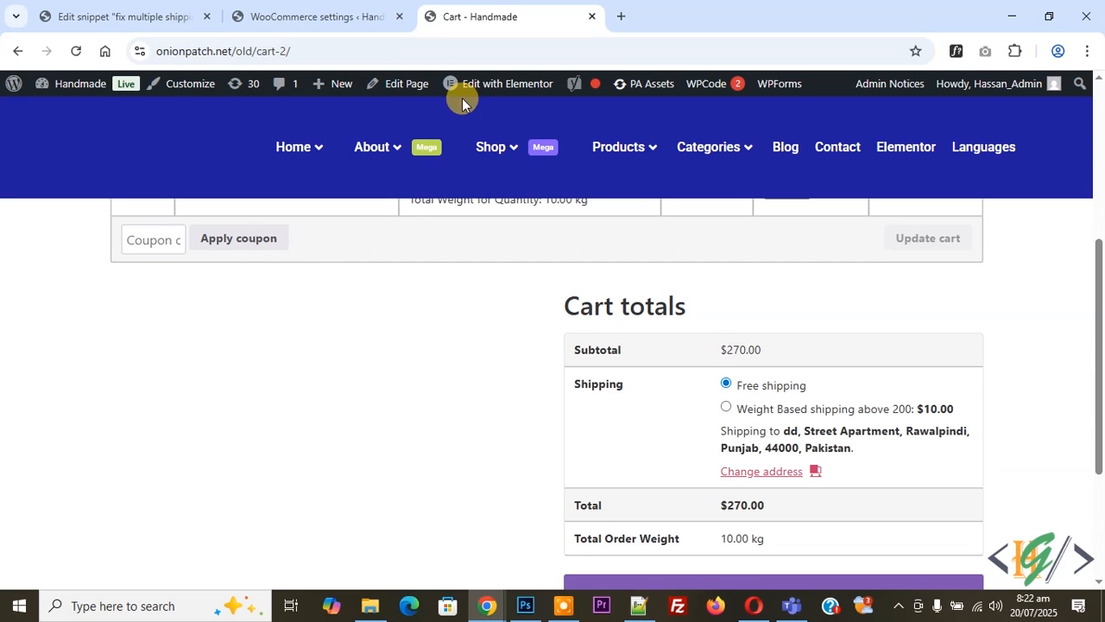
Start a new custom PHP snippet in WPCode in a separate browser tab
{"action": "left_click", "coordinate": [350, 15]}
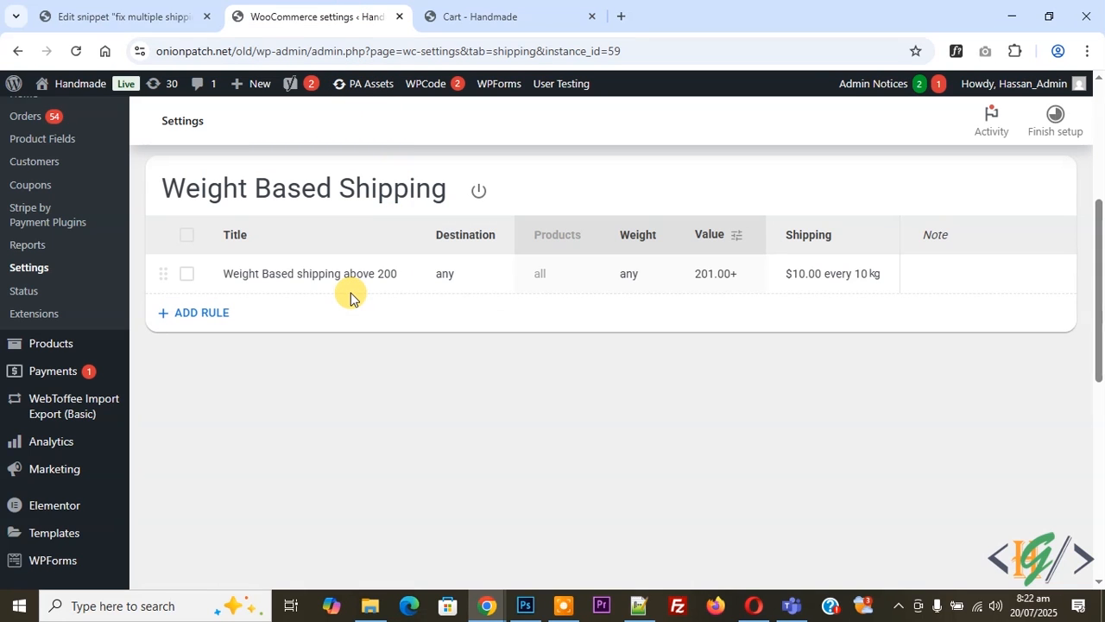
{"action": "scroll", "coordinate": [352, 346], "scroll_direction": "down", "scroll_amount": 5}
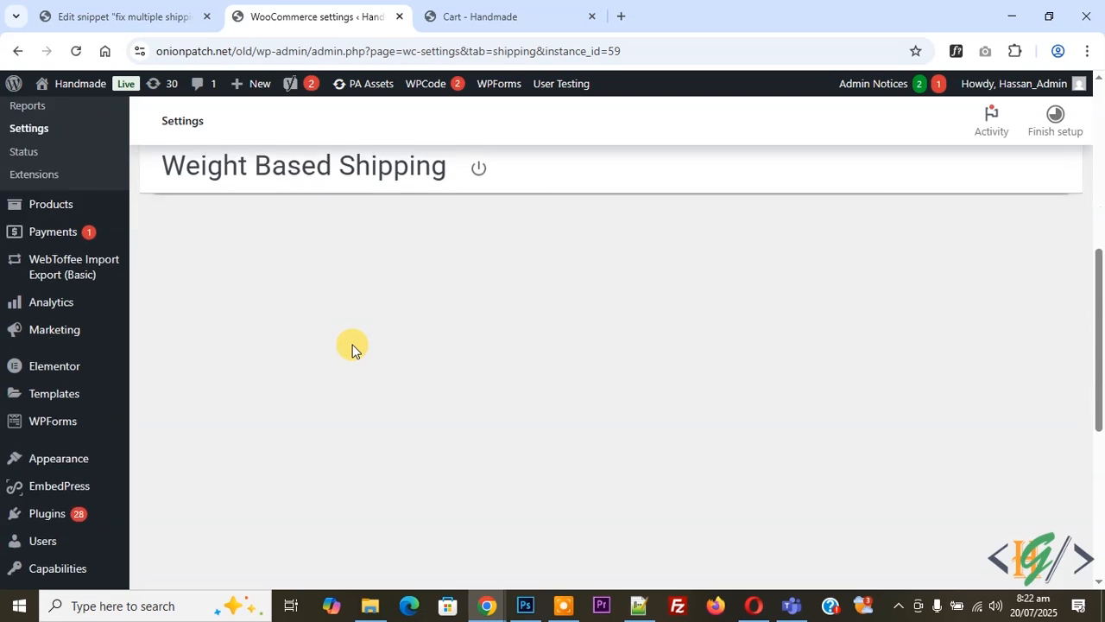
{"action": "mouse_move", "coordinate": [84, 389]}
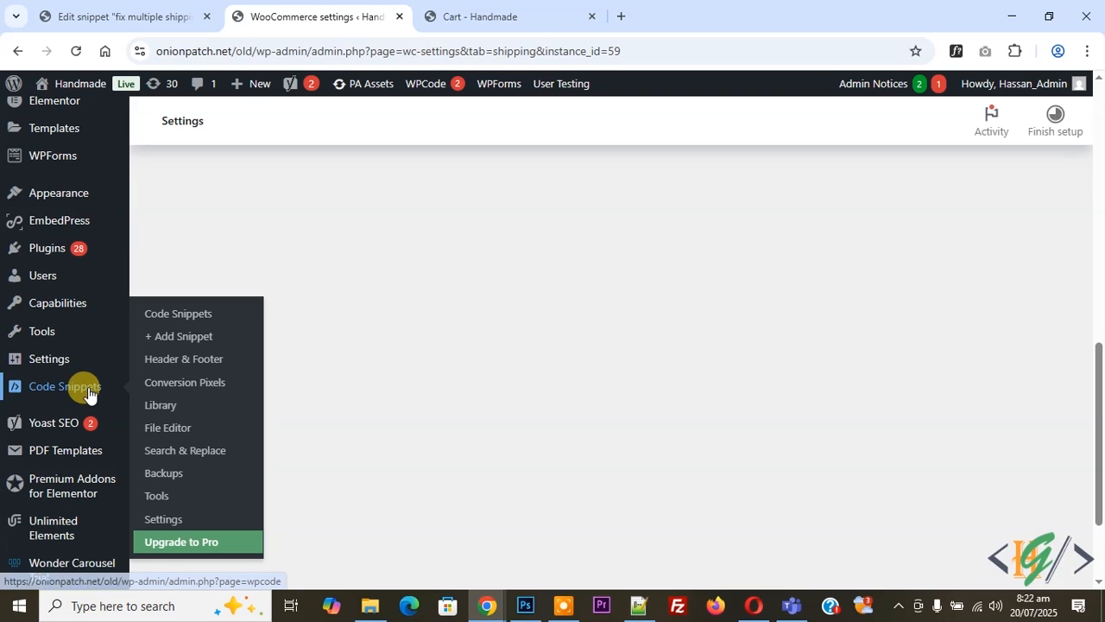
{"action": "right_click", "coordinate": [179, 343]}
{"action": "left_click", "coordinate": [205, 355]}
{"action": "left_click", "coordinate": [501, 17]}
{"action": "mouse_move", "coordinate": [493, 420]}
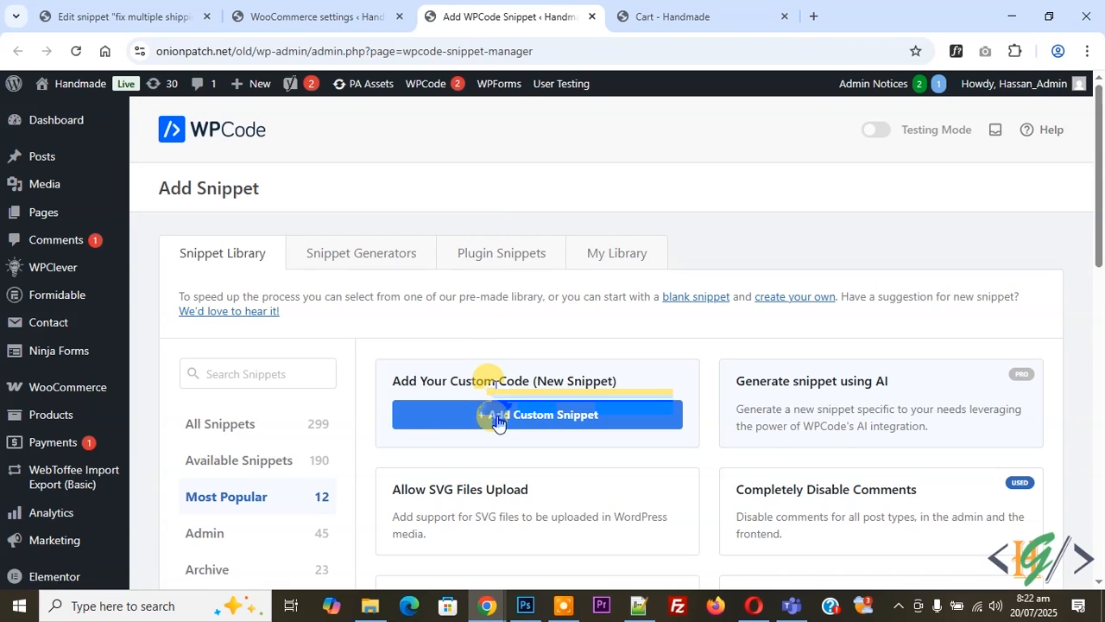
{"action": "left_click", "coordinate": [514, 417]}
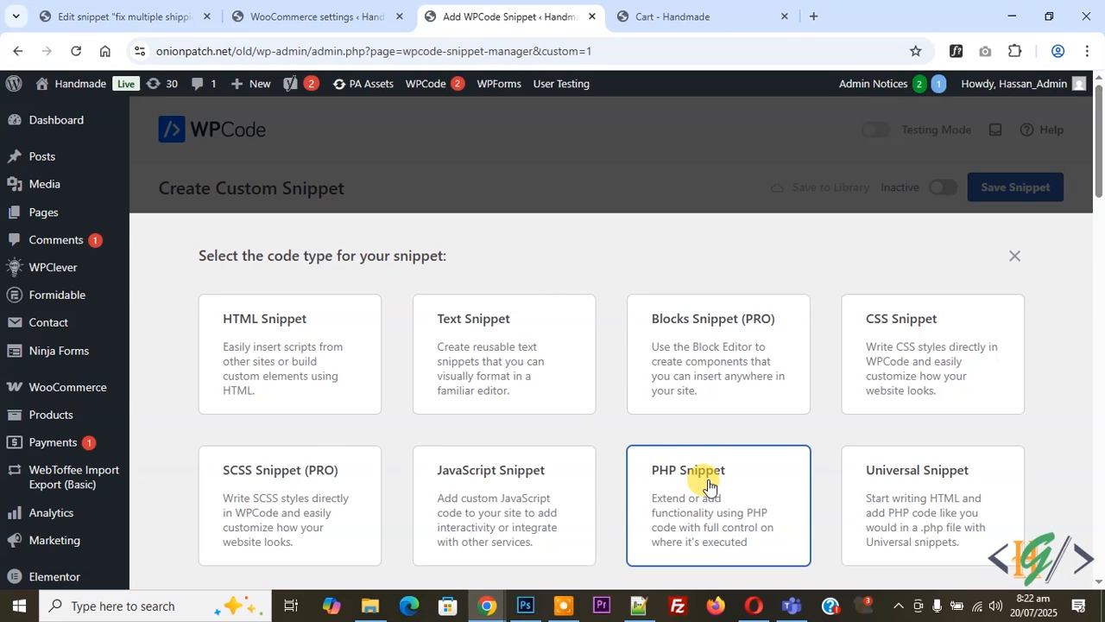
{"action": "left_click", "coordinate": [708, 485]}
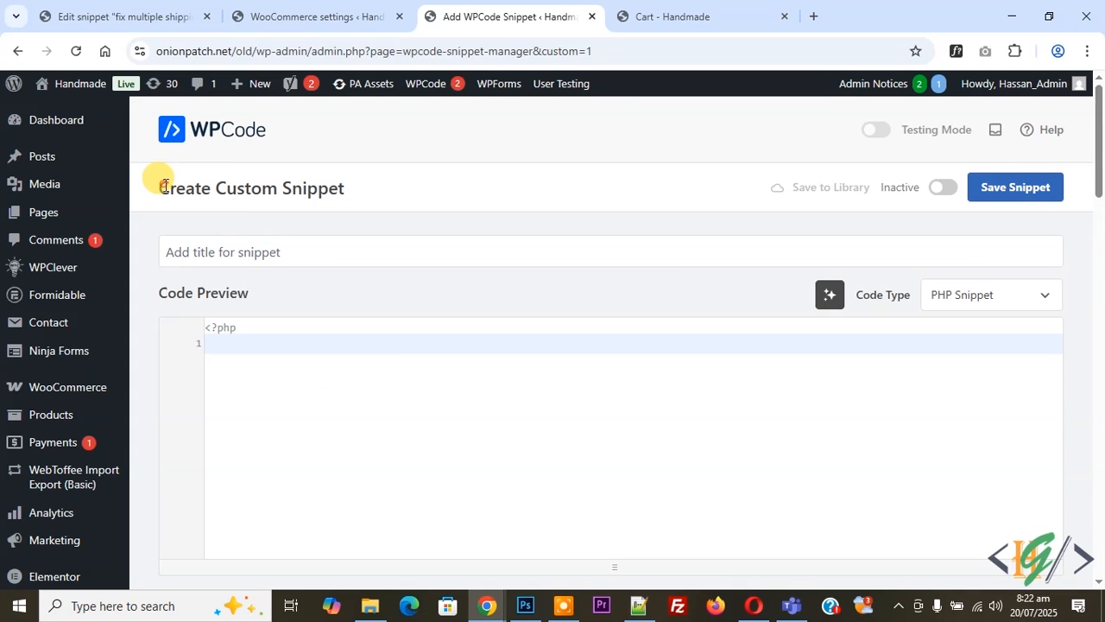
Paste the woocommerce_package_rates filter code that removes free_shipping:58 when the cart total is $201 or more, and review it
{"action": "left_click_drag", "start_coordinate": [164, 185], "coordinate": [217, 187]}
{"action": "scroll", "coordinate": [246, 207], "scroll_direction": "down", "scroll_amount": 1}
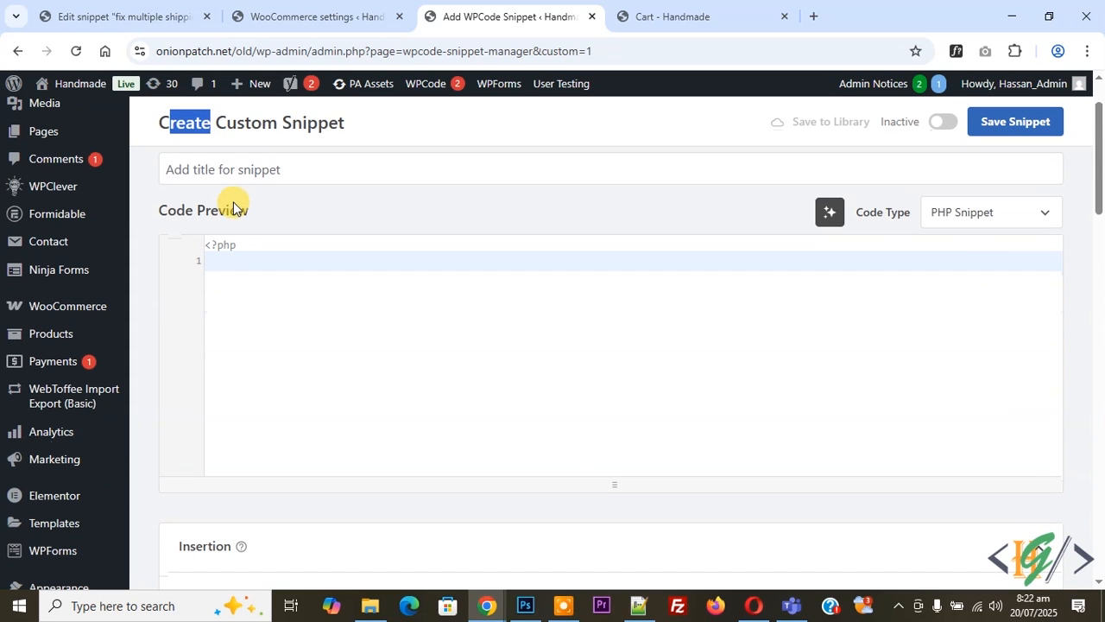
{"action": "left_click", "coordinate": [248, 259]}
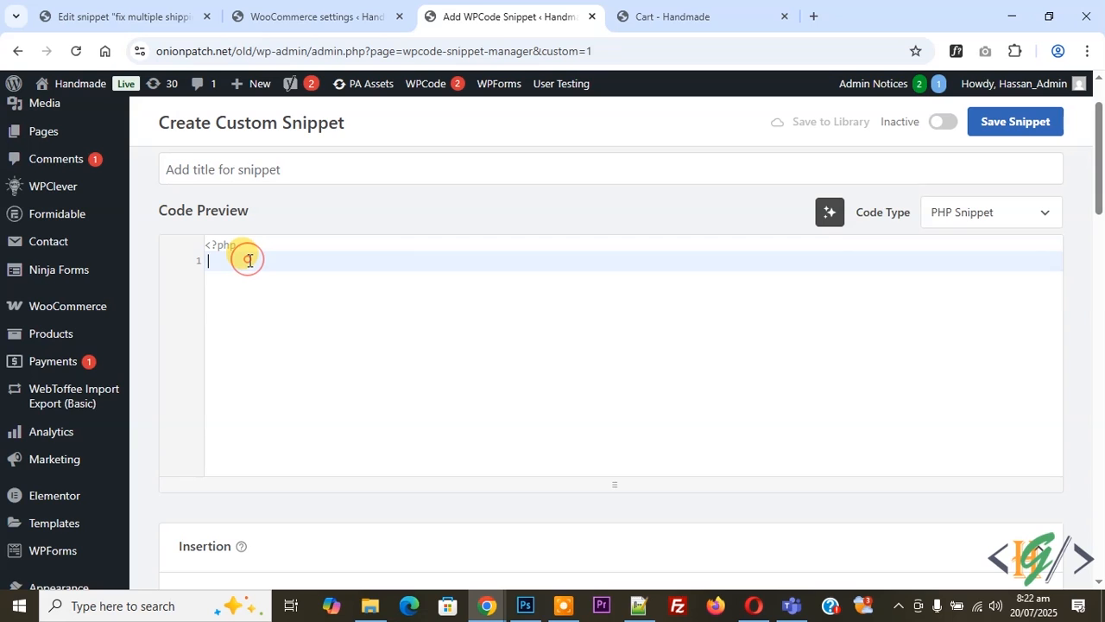
{"action": "key", "text": "ctrl+v"}
{"action": "left_click_drag", "start_coordinate": [234, 451], "coordinate": [178, 207]}
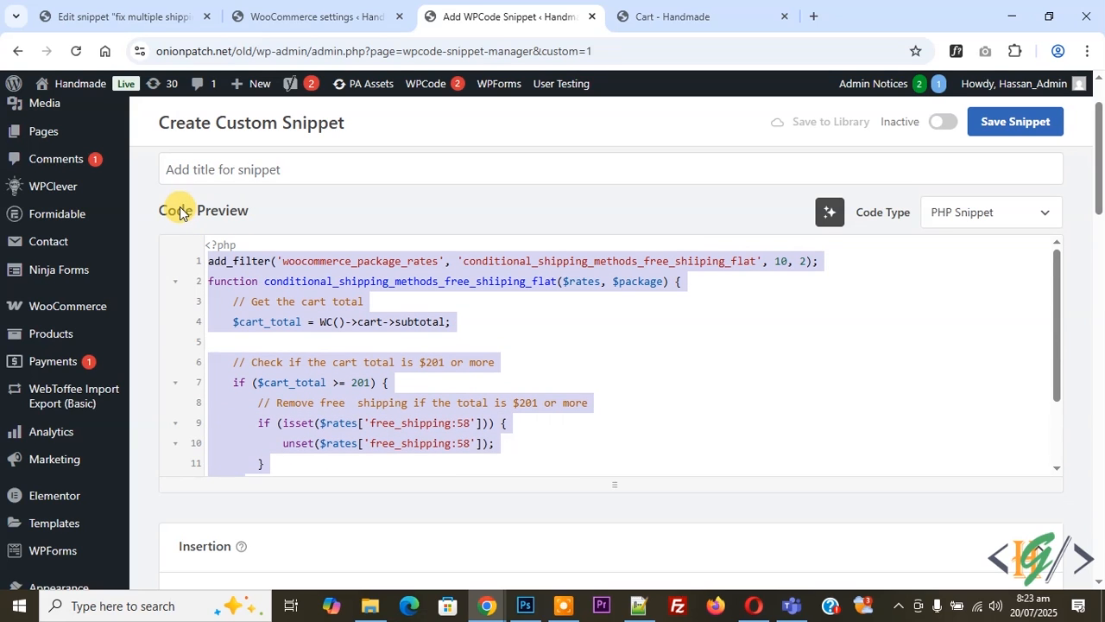
{"action": "scroll", "coordinate": [329, 307], "scroll_direction": "down", "scroll_amount": 2}
{"action": "left_click", "coordinate": [296, 302]}
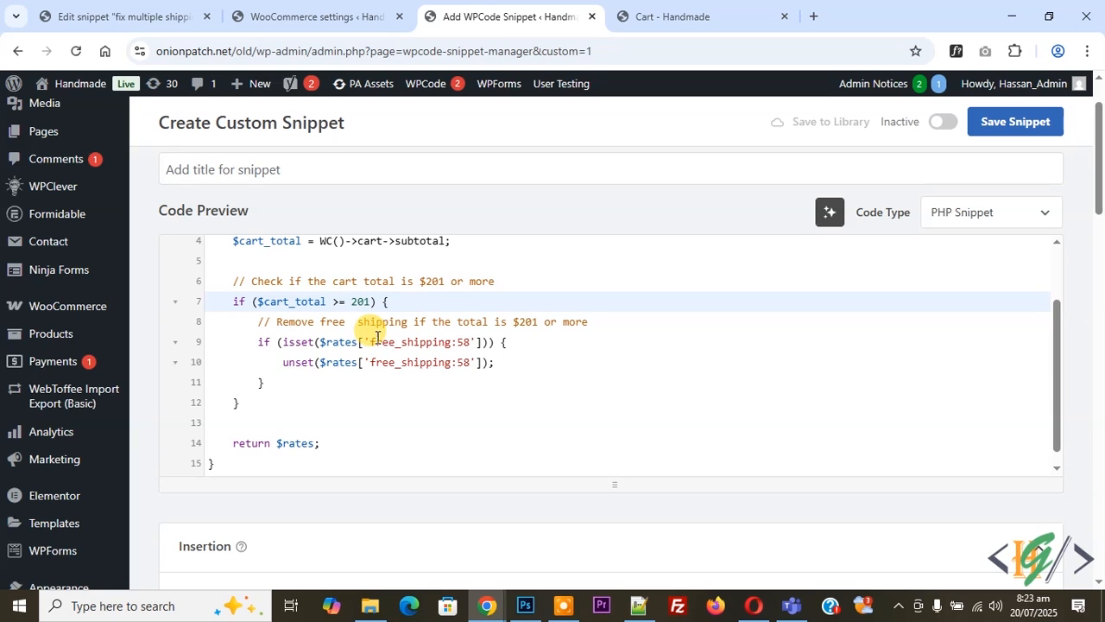
Inspect the Free shipping option in the cart totals to find its shipping method ID in the page code
{"action": "left_click", "coordinate": [677, 16]}
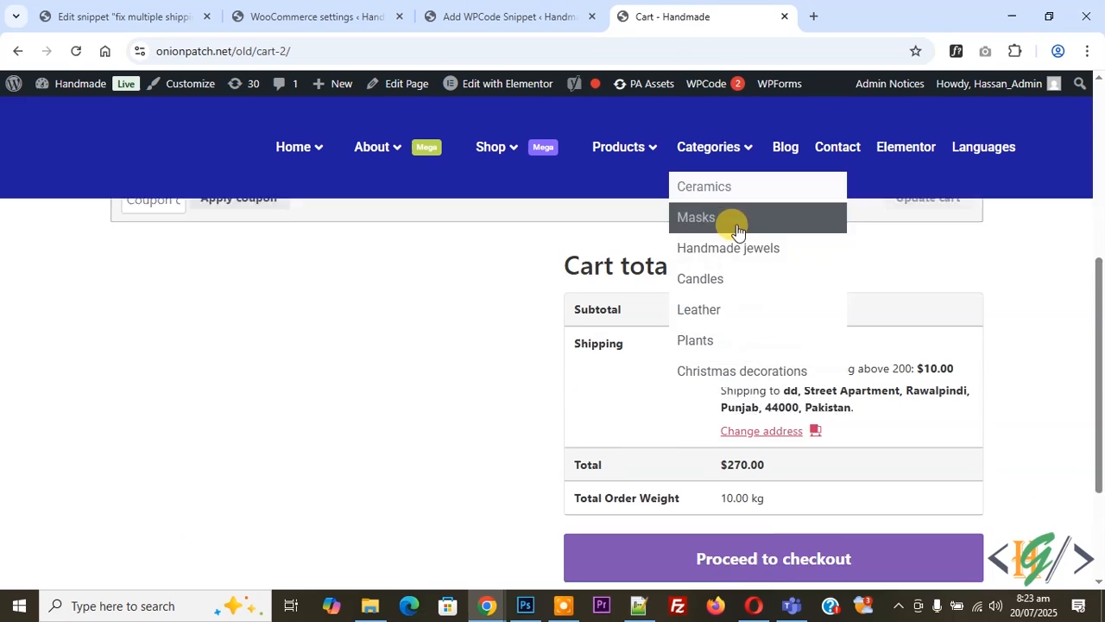
{"action": "scroll", "coordinate": [656, 341], "scroll_direction": "down", "scroll_amount": 1}
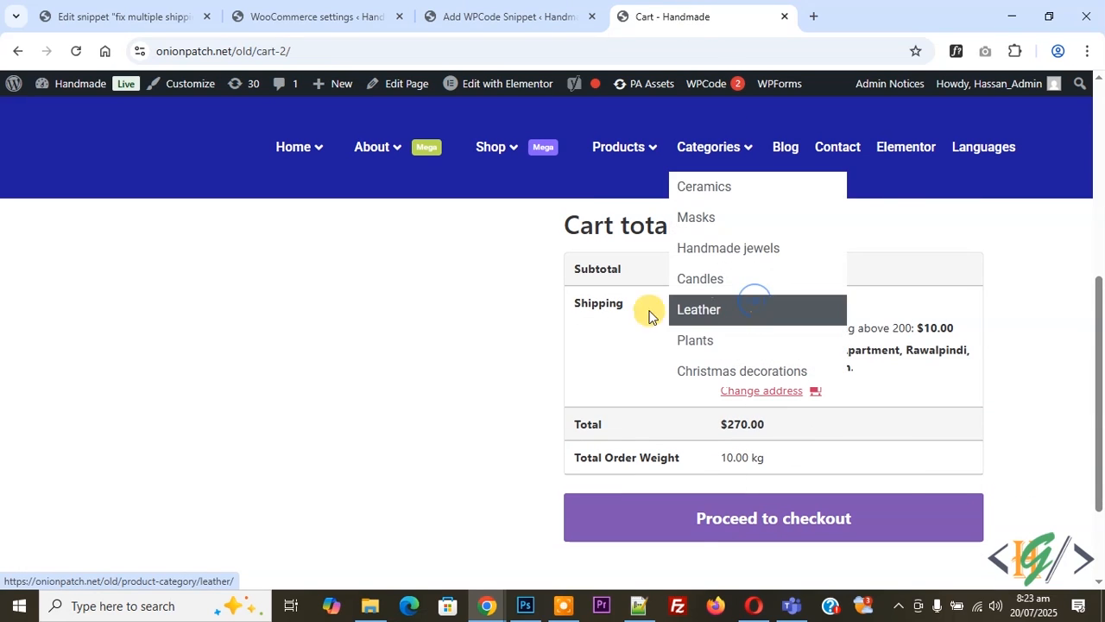
{"action": "right_click", "coordinate": [609, 317]}
{"action": "left_click", "coordinate": [584, 317]}
{"action": "right_click", "coordinate": [758, 309]}
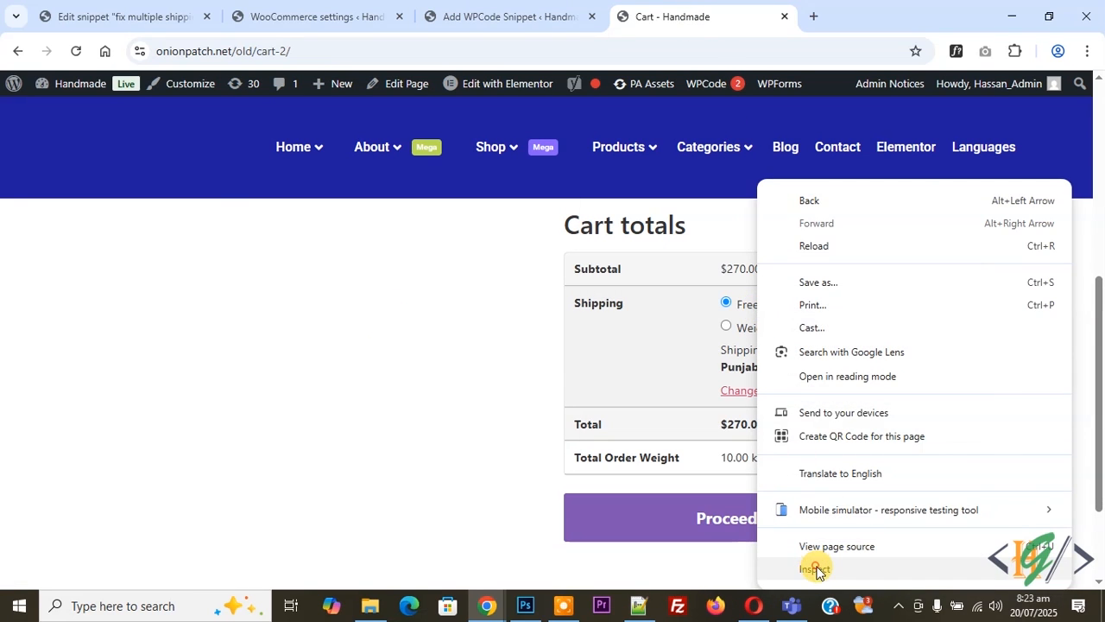
{"action": "left_click", "coordinate": [818, 568]}
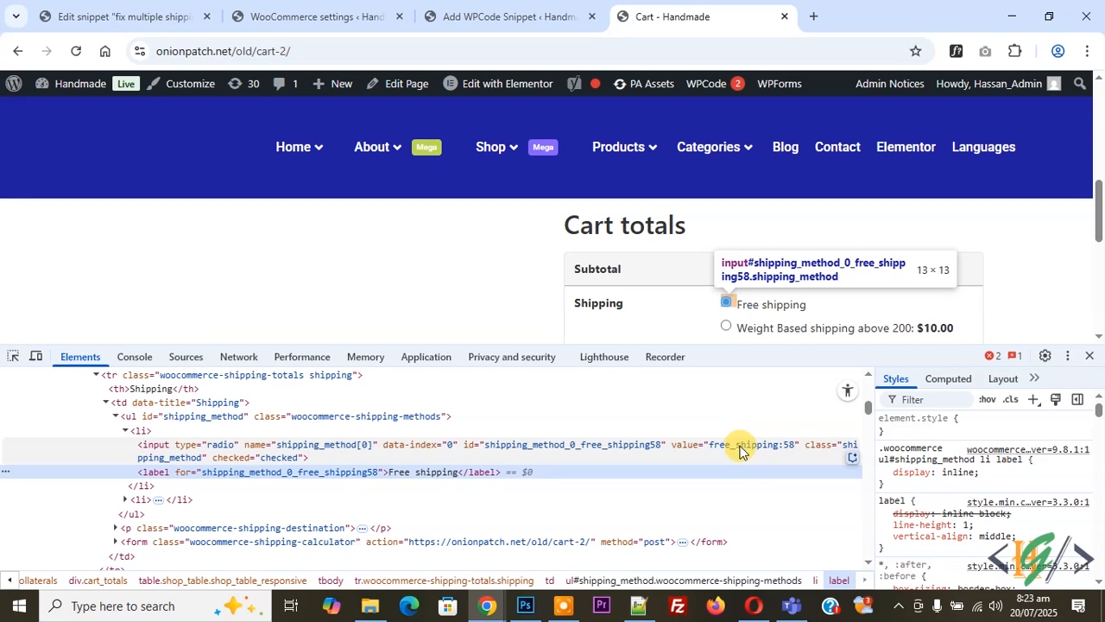
{"action": "left_click", "coordinate": [1090, 355]}
Activate the PHP snippet with Auto Insert and the Run Everywhere location, and save it
{"action": "left_click", "coordinate": [482, 19]}
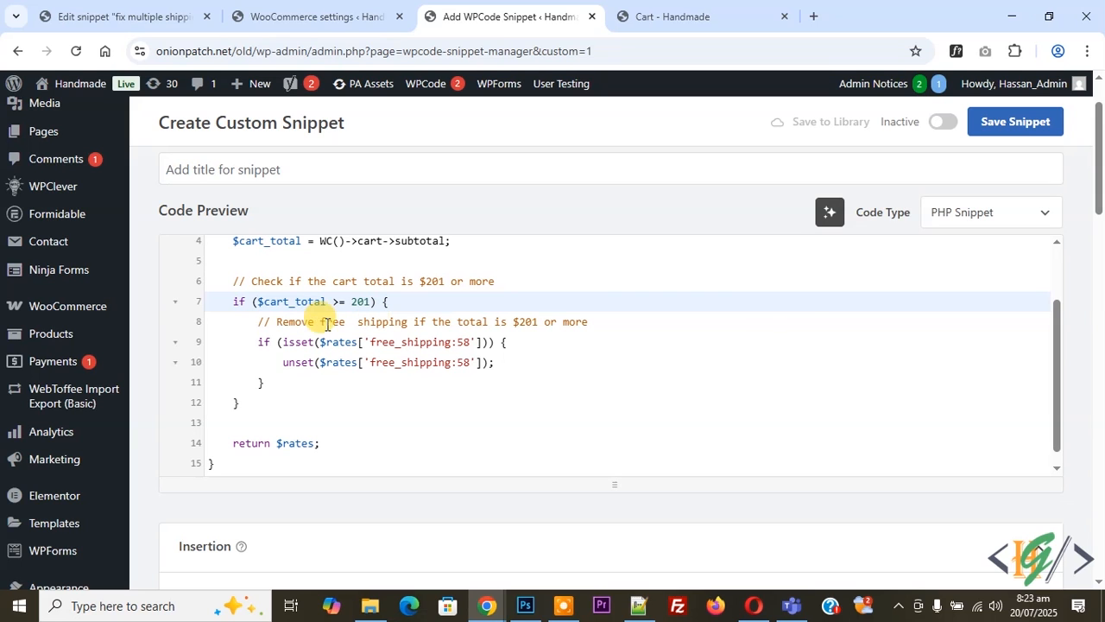
{"action": "left_click_drag", "start_coordinate": [1098, 210], "coordinate": [1099, 272]}
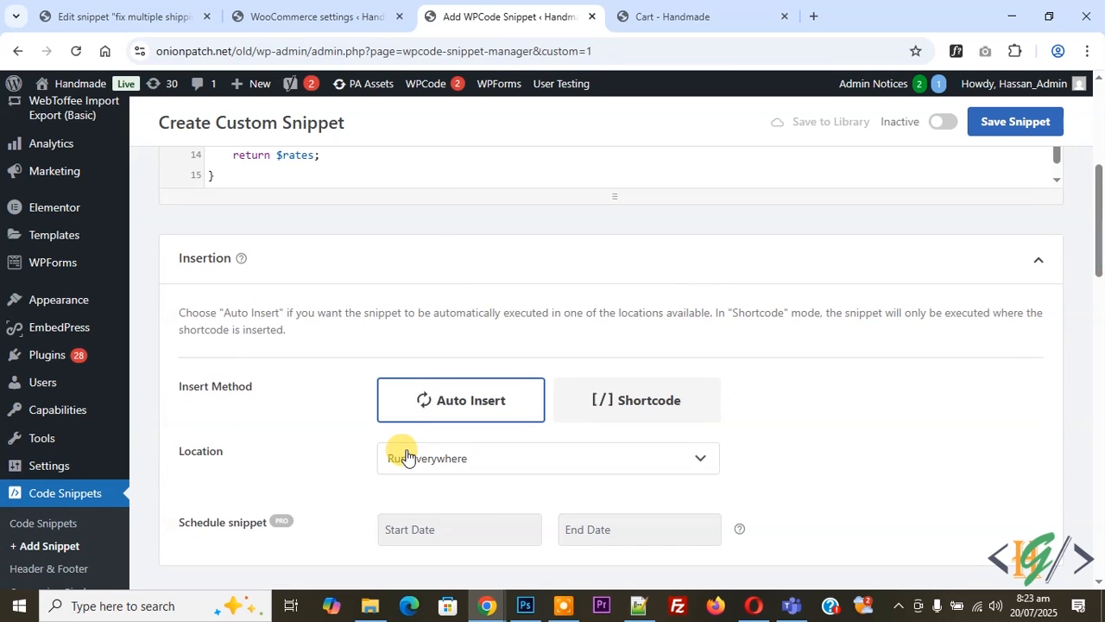
{"action": "left_click", "coordinate": [941, 121]}
{"action": "left_click", "coordinate": [1003, 123]}
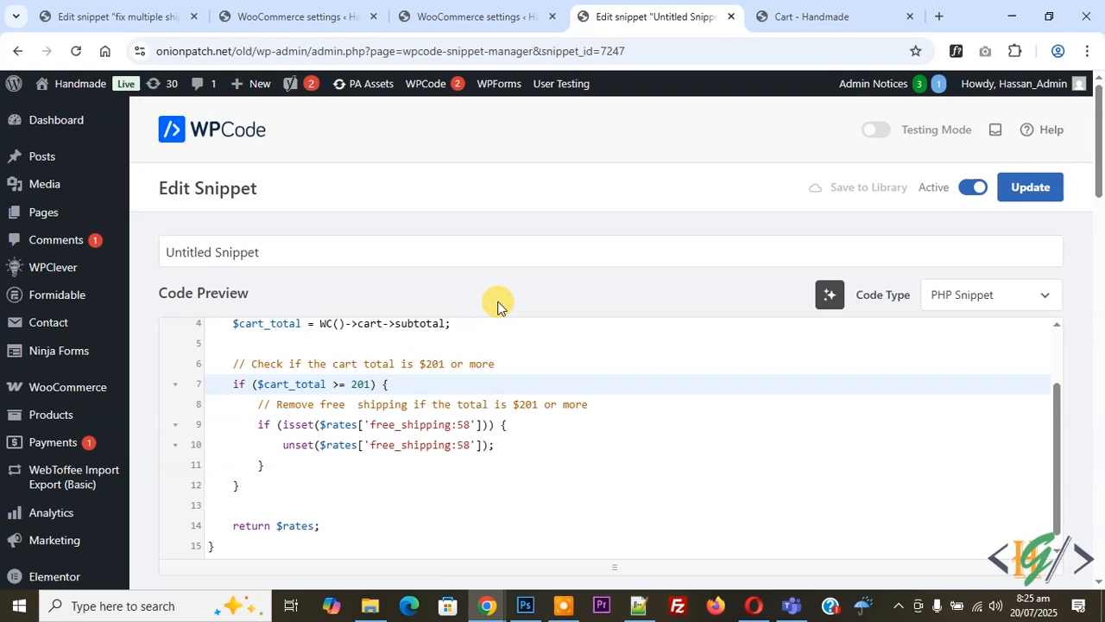
Disable the Free shipping and Weight Based Shipping methods in the WooCommerce shipping zone and save the changes
{"action": "left_click", "coordinate": [510, 16]}
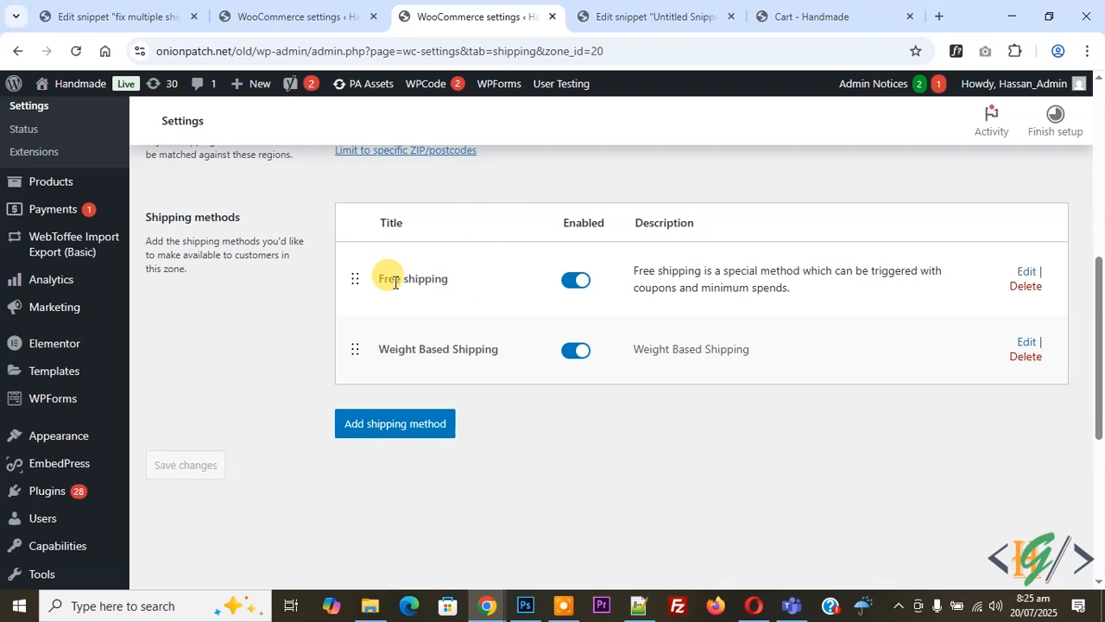
{"action": "left_click", "coordinate": [566, 283]}
{"action": "left_click", "coordinate": [576, 350]}
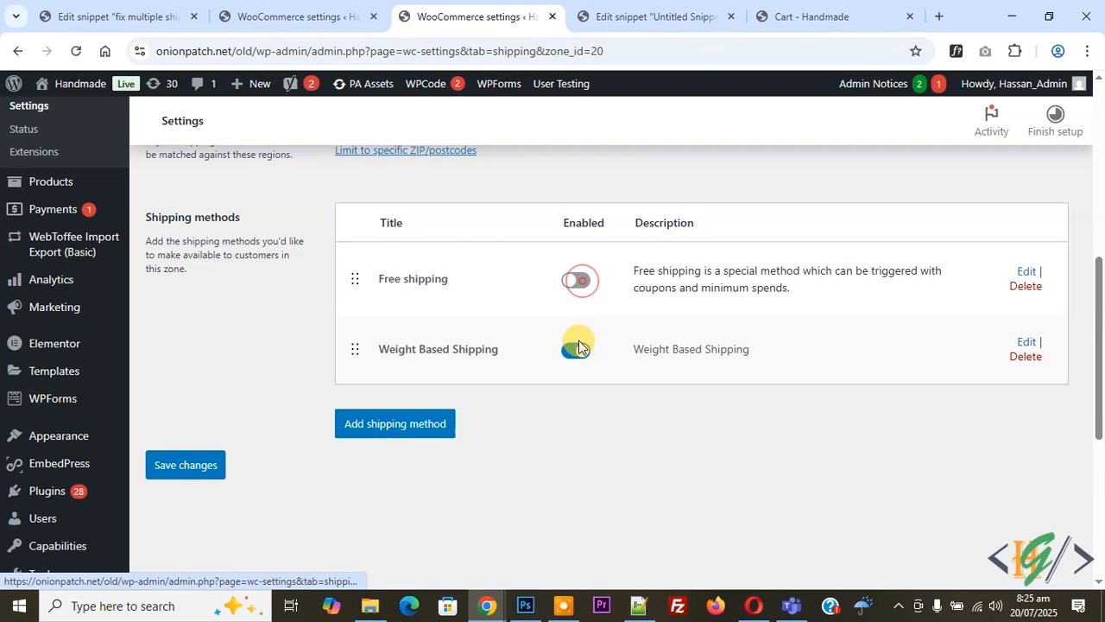
{"action": "left_click", "coordinate": [199, 466]}
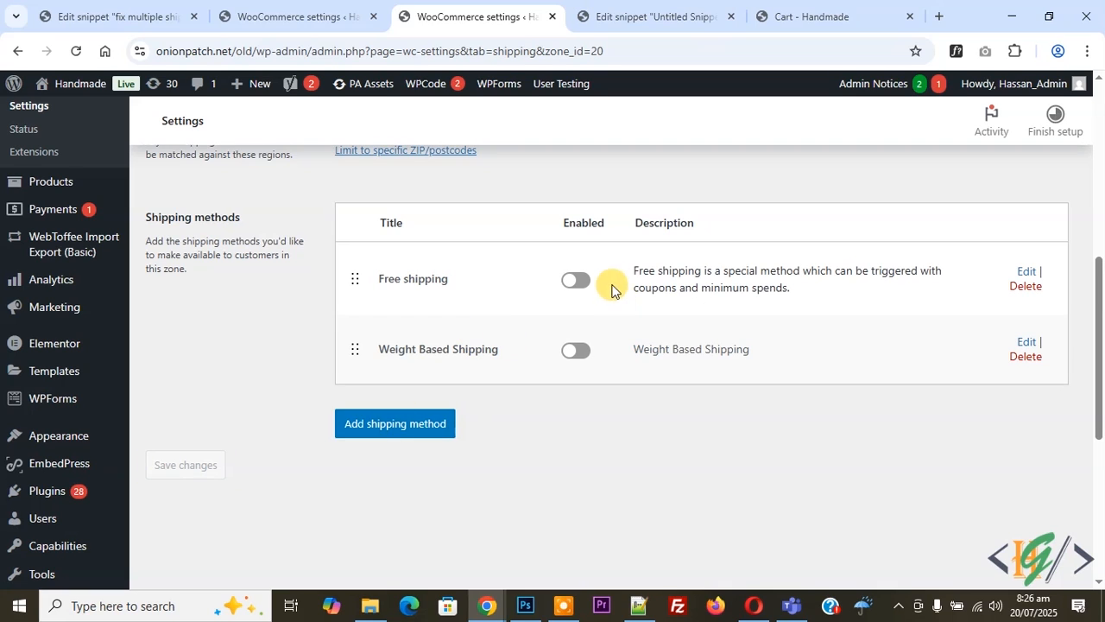
Re-enable both the Free shipping and Weight Based Shipping methods and save the zone's changes
{"action": "left_click", "coordinate": [576, 280]}
{"action": "left_click", "coordinate": [575, 349]}
{"action": "left_click", "coordinate": [184, 477]}
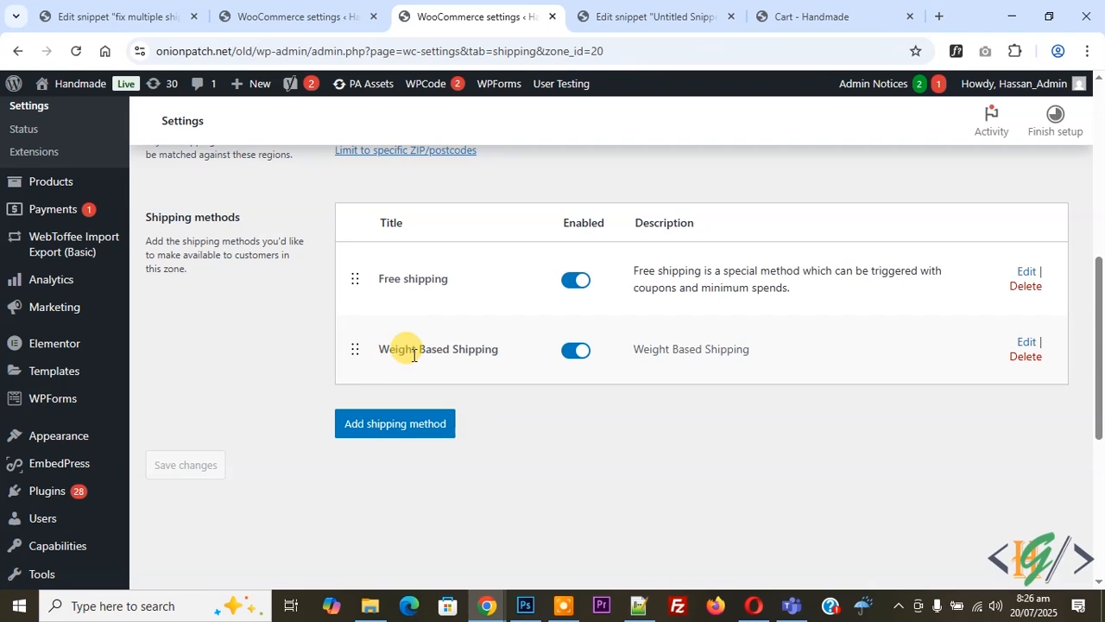
Reload the cart to check its shipping, and set the Book Digital Virtual quantity to 1 to recheck the shipping after updating
{"action": "left_click", "coordinate": [808, 15]}
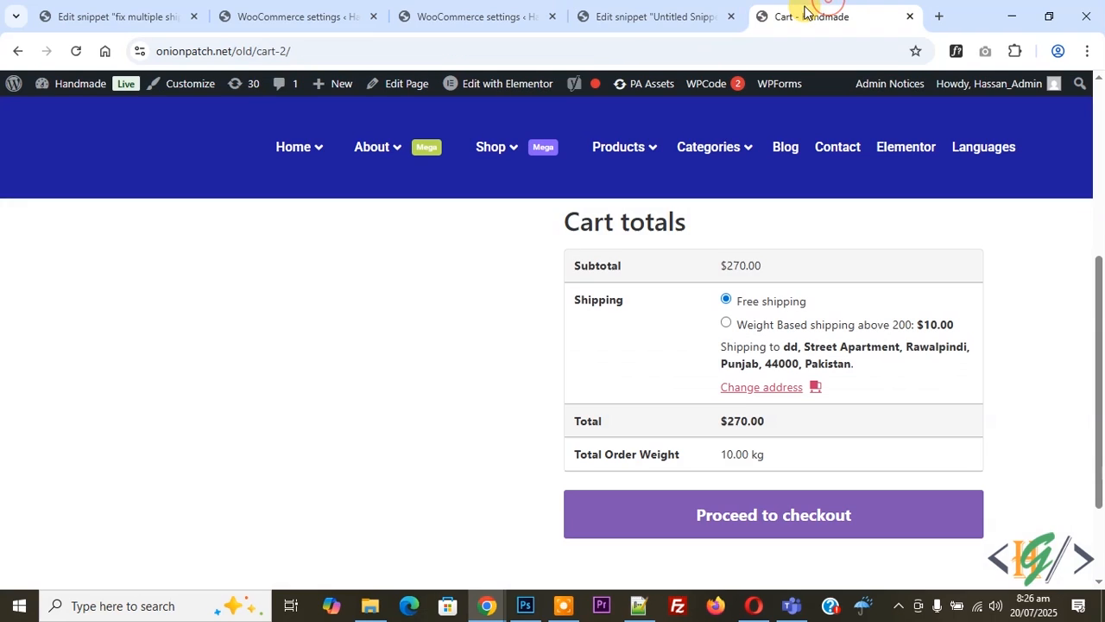
{"action": "left_click", "coordinate": [76, 51]}
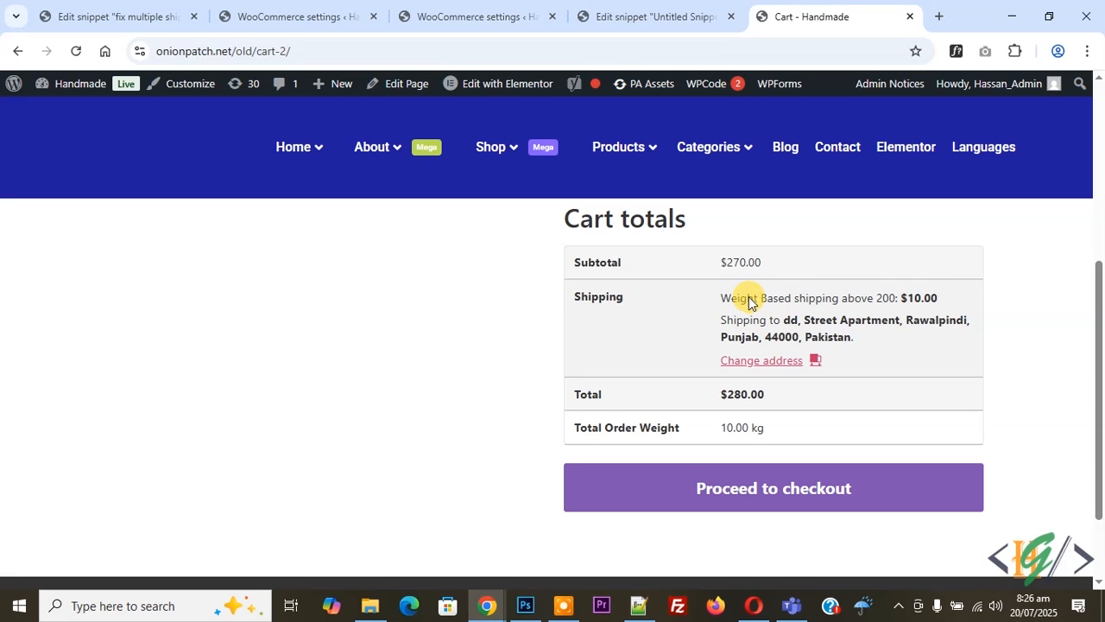
{"action": "scroll", "coordinate": [501, 328], "scroll_direction": "up", "scroll_amount": 3}
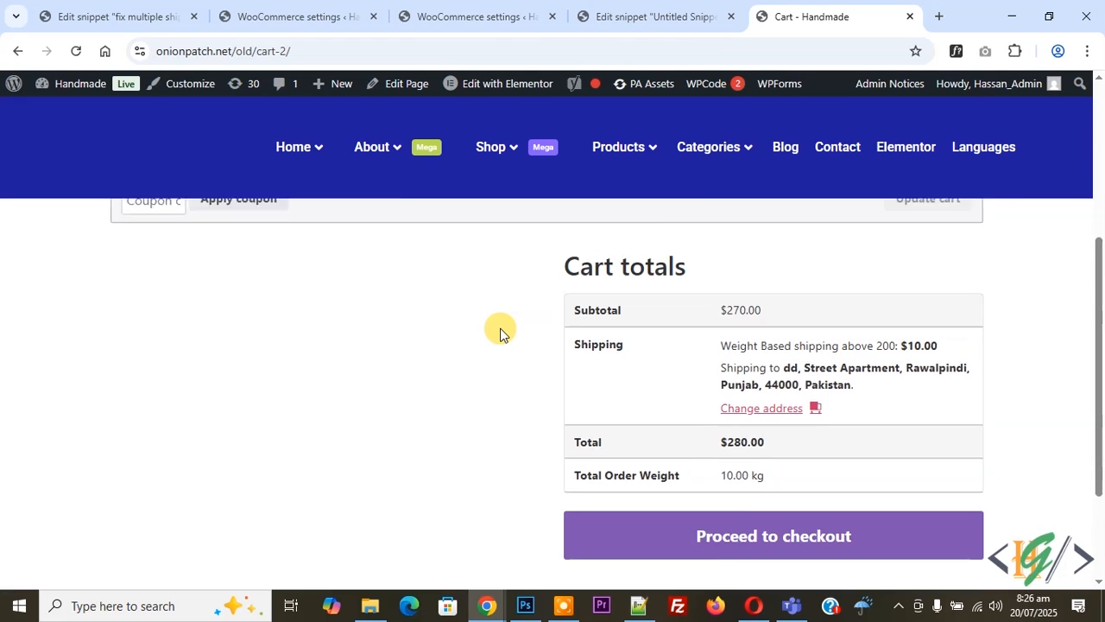
{"action": "left_click", "coordinate": [790, 284]}
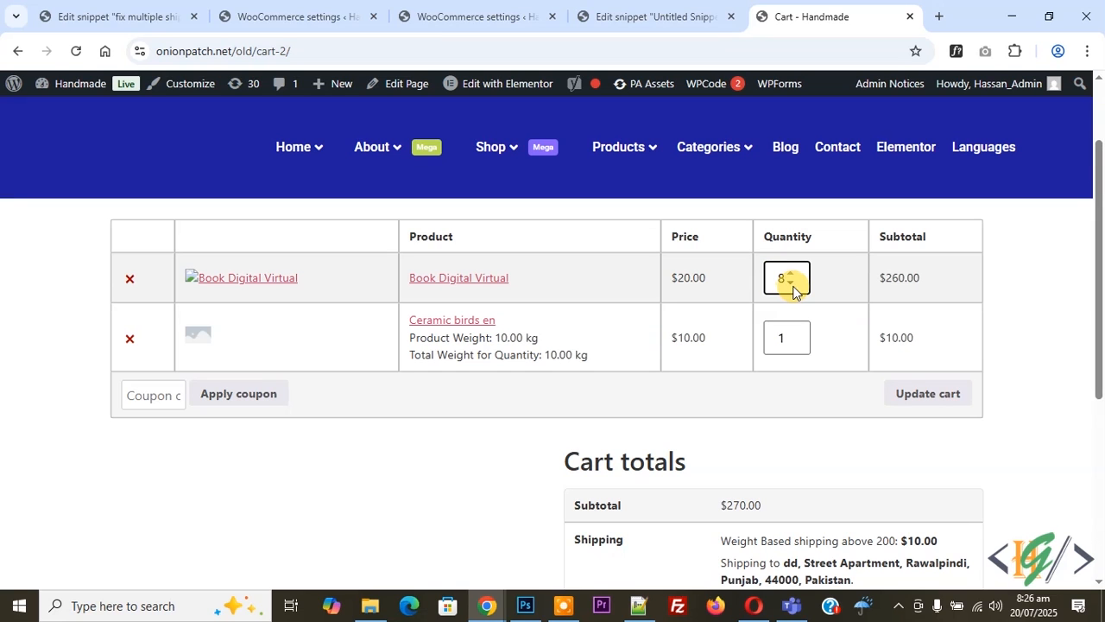
{"action": "left_click", "coordinate": [914, 395]}
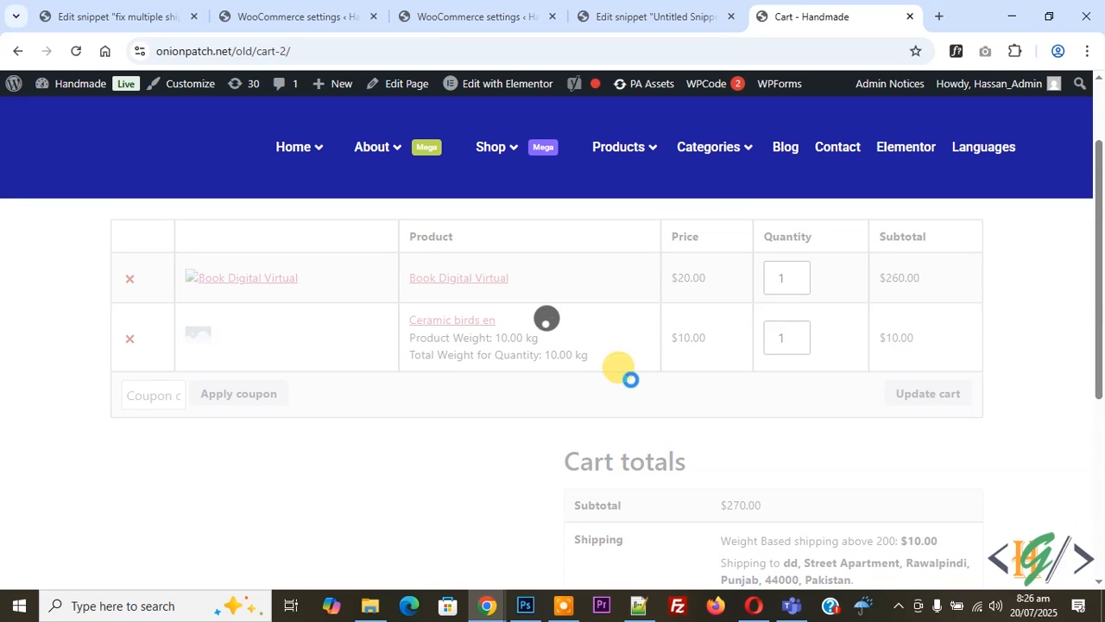
{"action": "scroll", "coordinate": [371, 271], "scroll_direction": "down", "scroll_amount": 2}
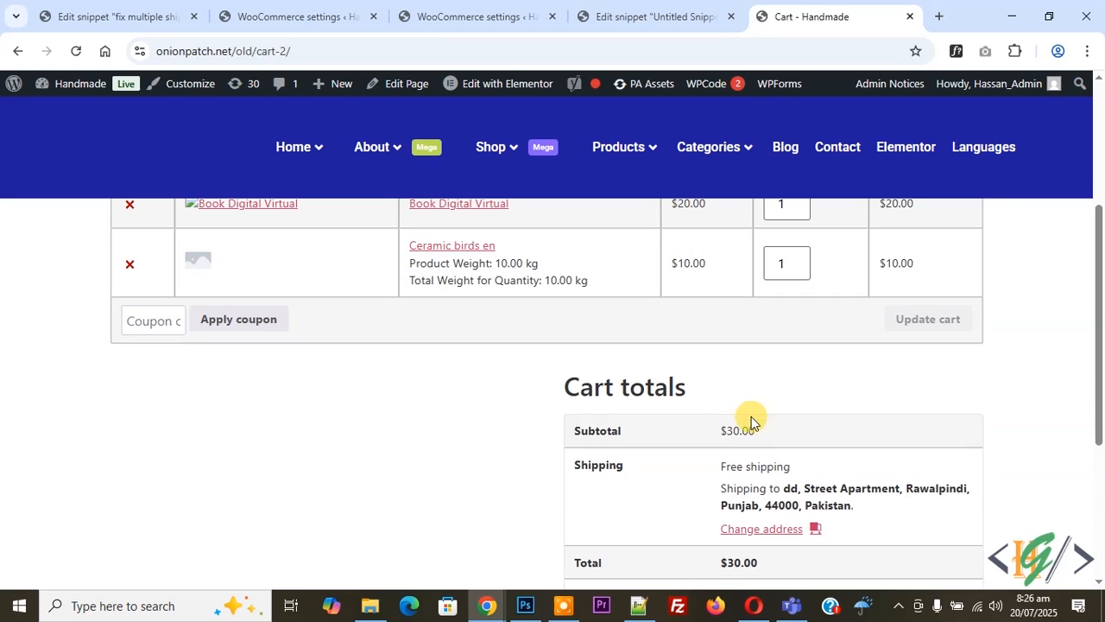